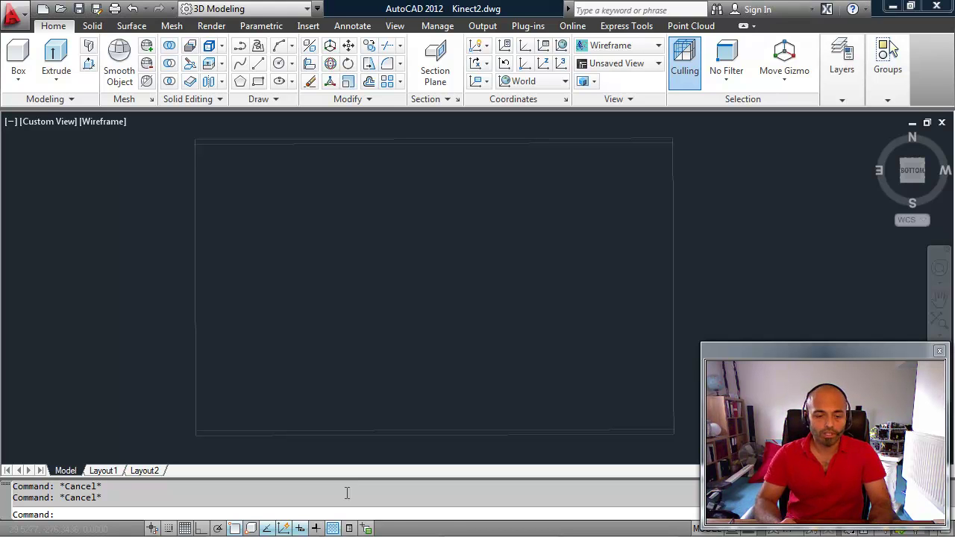
# Use the KINBOUNDS command to define the Kinect capture bounds from the existing bounding box.
pyautogui.write('KINBOUNDS')
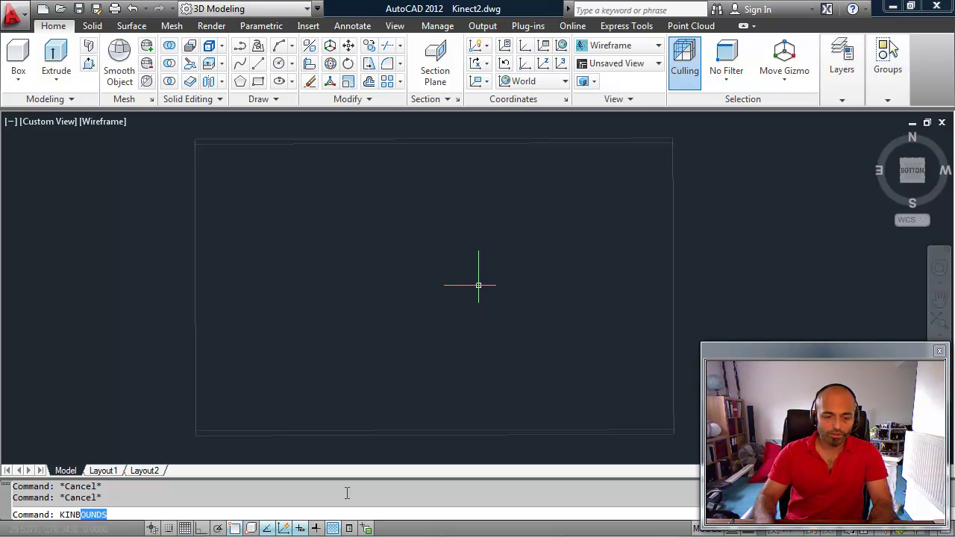
pyautogui.press('Return')
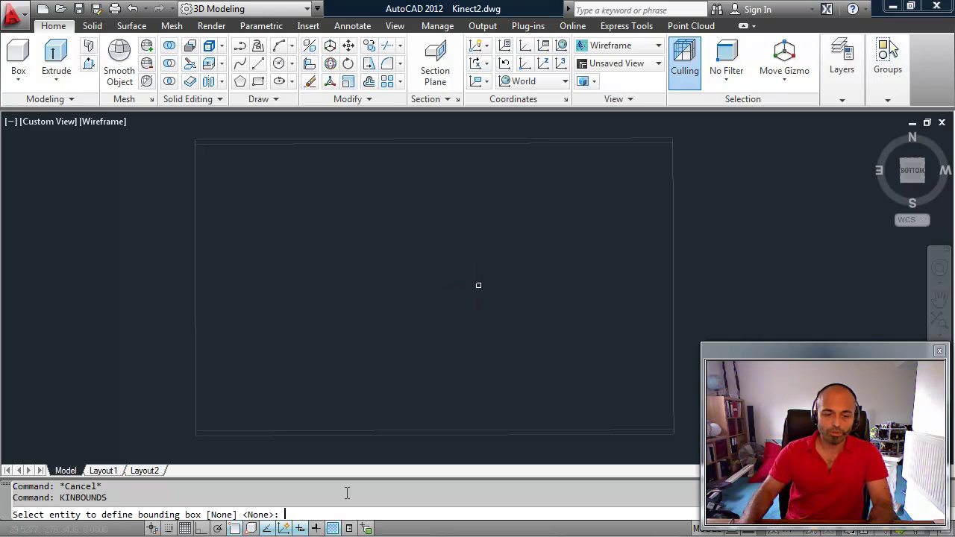
pyautogui.click(194, 325)
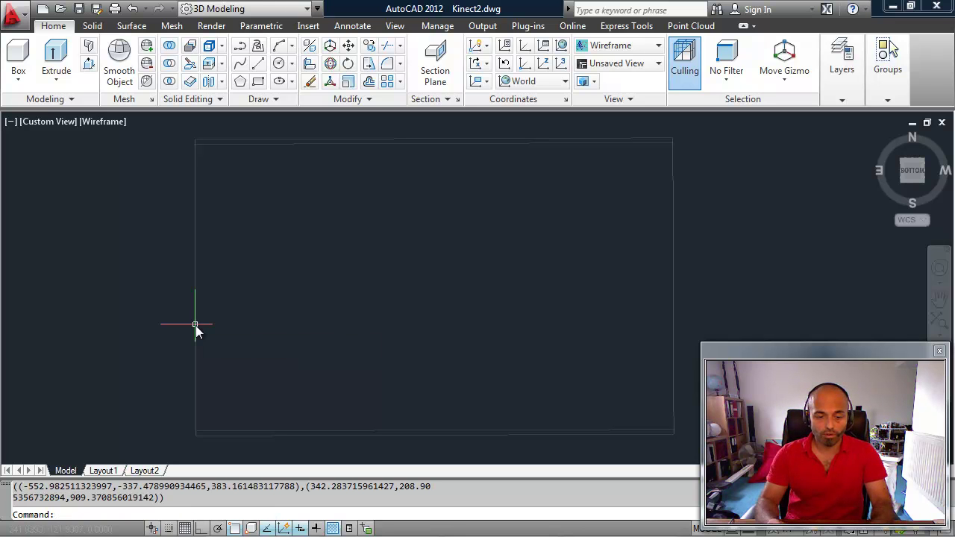
# Capture a Kinect point cloud series with KINSNAPS, using 10 captures and a 1 second delay, and finish the capture.
pyautogui.write('kinsnaps')
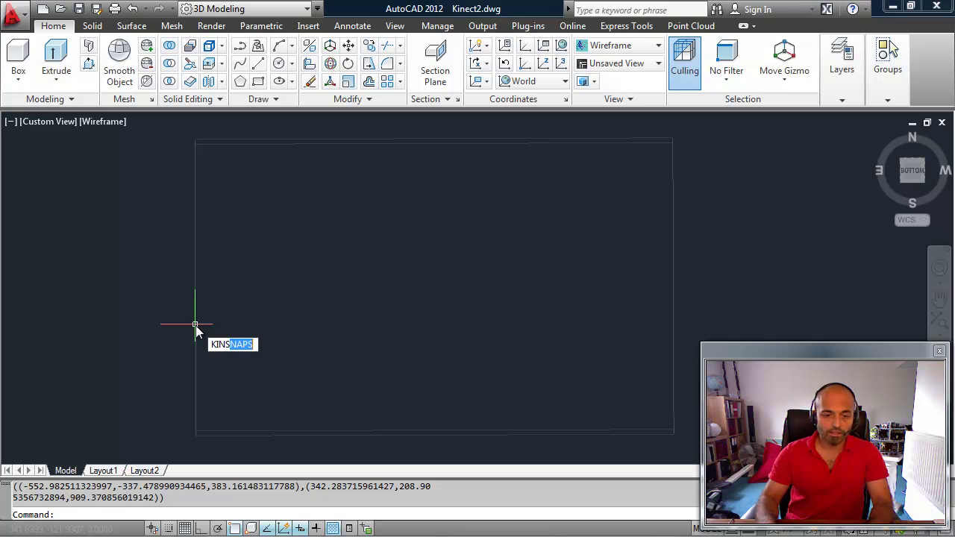
pyautogui.press('Return')
pyautogui.write('10')
pyautogui.press('Return')
pyautogui.write('1')
pyautogui.press('Return')
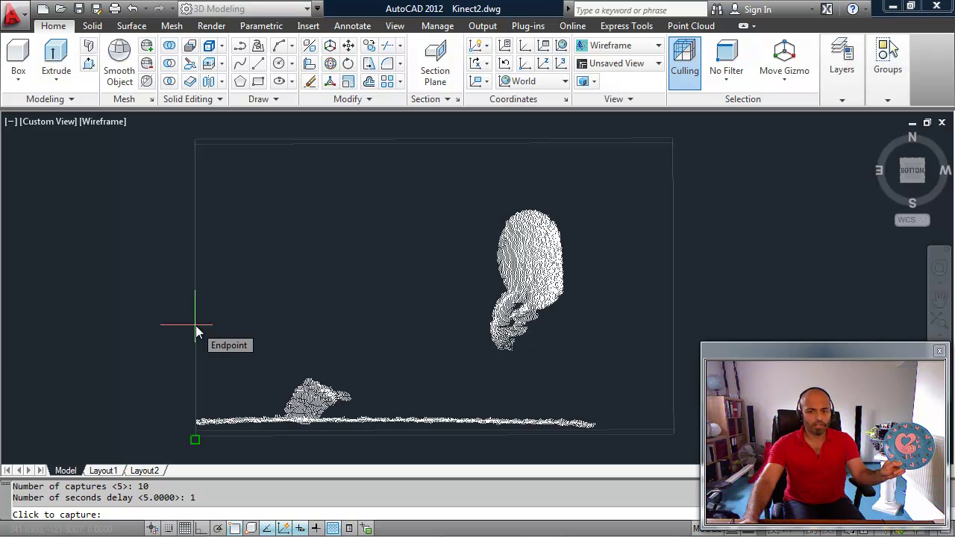
pyautogui.click(783, 203)
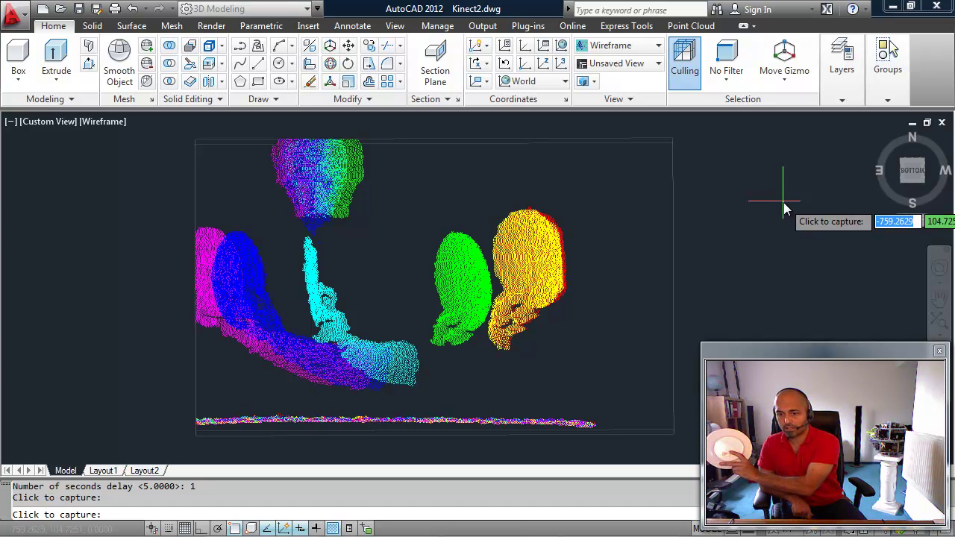
pyautogui.press('Escape')
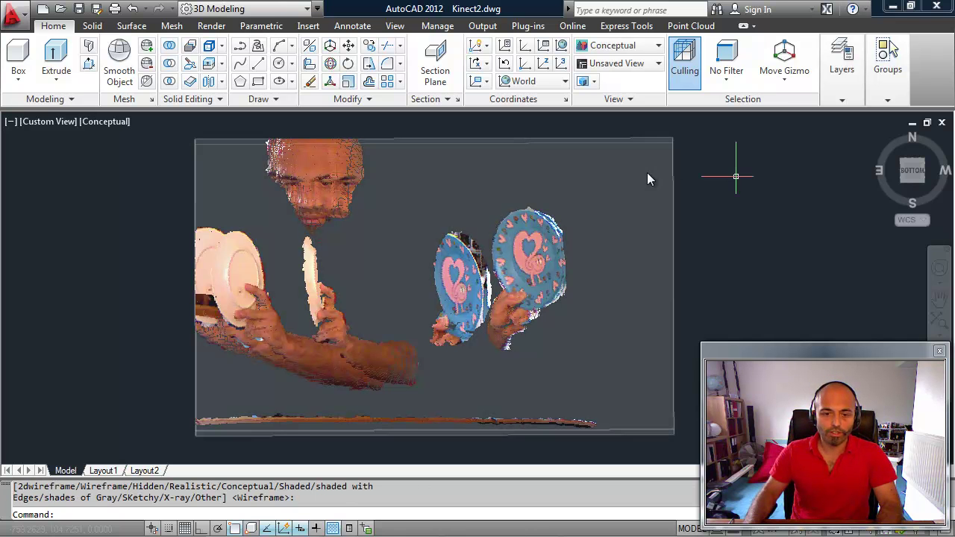
# Freeze the bounding box layer and close the layer manager.
pyautogui.write('layer')
pyautogui.press('Return')
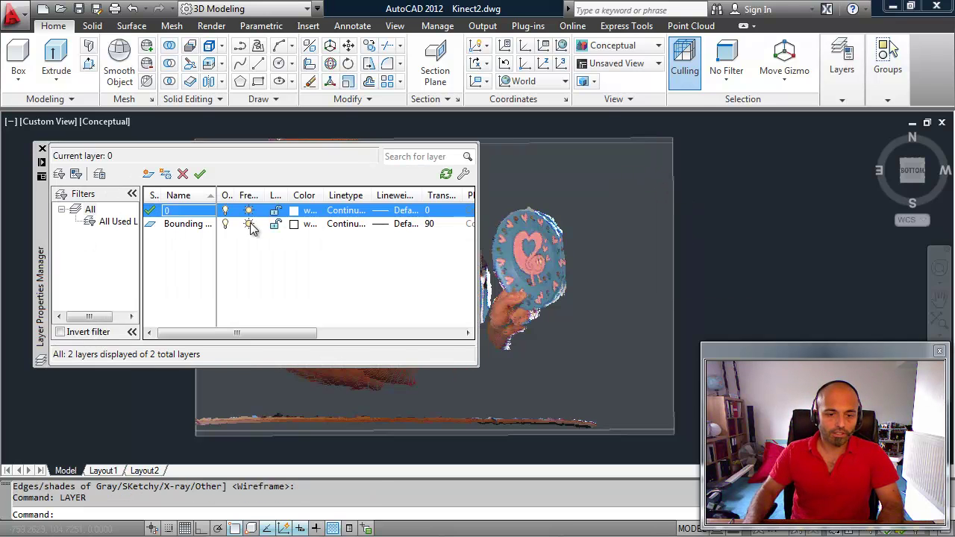
pyautogui.click(250, 225)
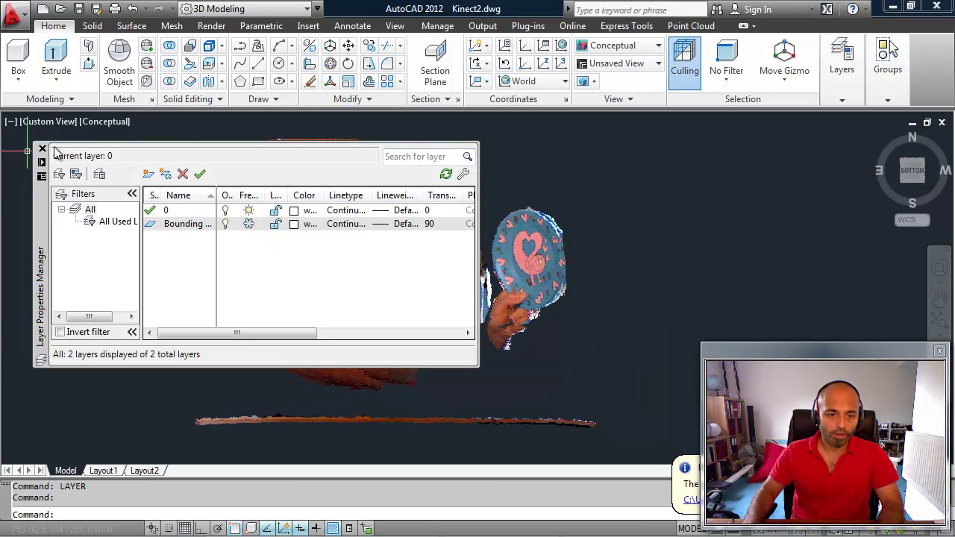
pyautogui.click(41, 148)
# Crop the point cloud to a rectangle around the outermost blue plate and the hand holding it.
pyautogui.moveTo(354, 269)
pyautogui.keyDown('shift'); pyautogui.mouseDown(button='middle')
pyautogui.moveTo(358, 422)
pyautogui.moveTo(328, 398)
pyautogui.moveTo(356, 396)
pyautogui.moveTo(373, 370)
pyautogui.moveTo(354, 347)
pyautogui.moveTo(349, 252)
pyautogui.mouseUp(button='middle'); pyautogui.keyUp('shift')
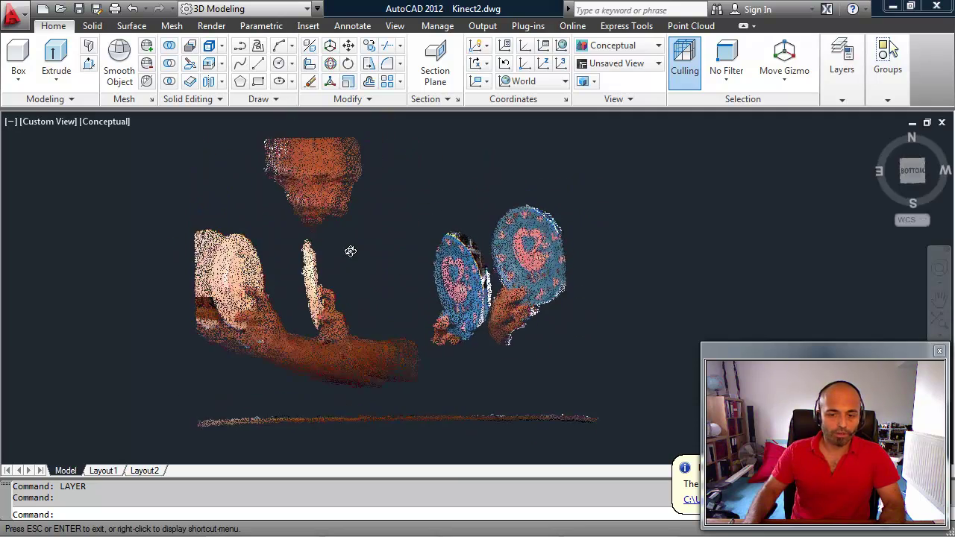
pyautogui.scroll(2, 483, 274)
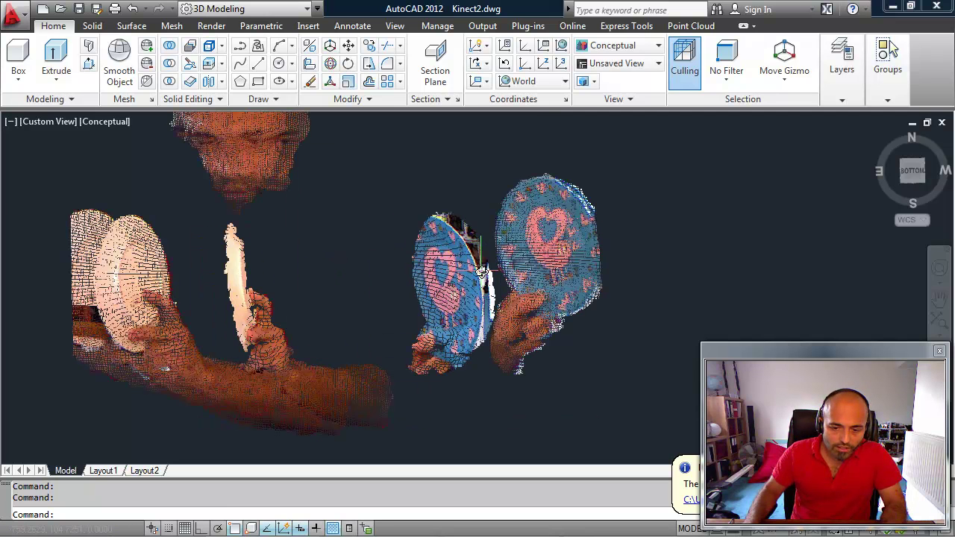
pyautogui.scroll(-3, 482, 273)
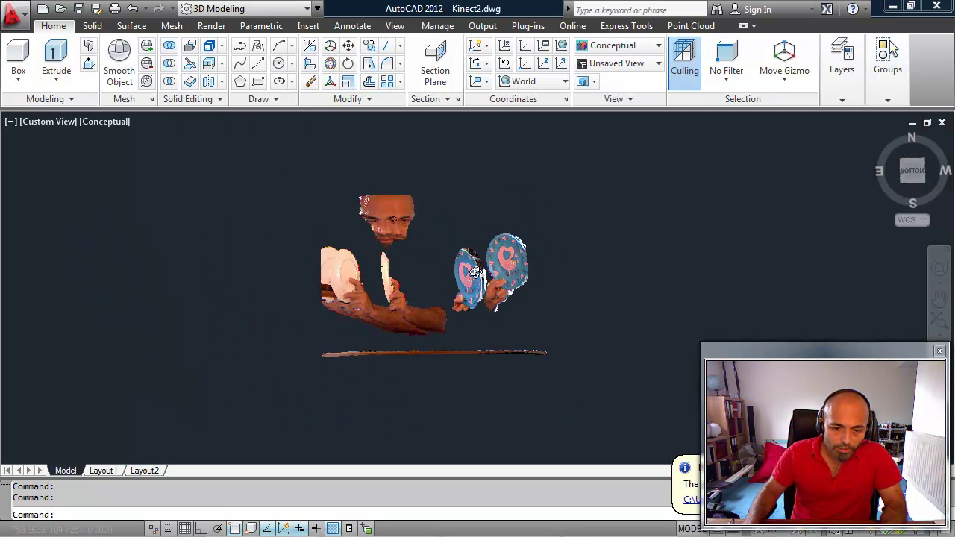
pyautogui.scroll(2, 482, 273)
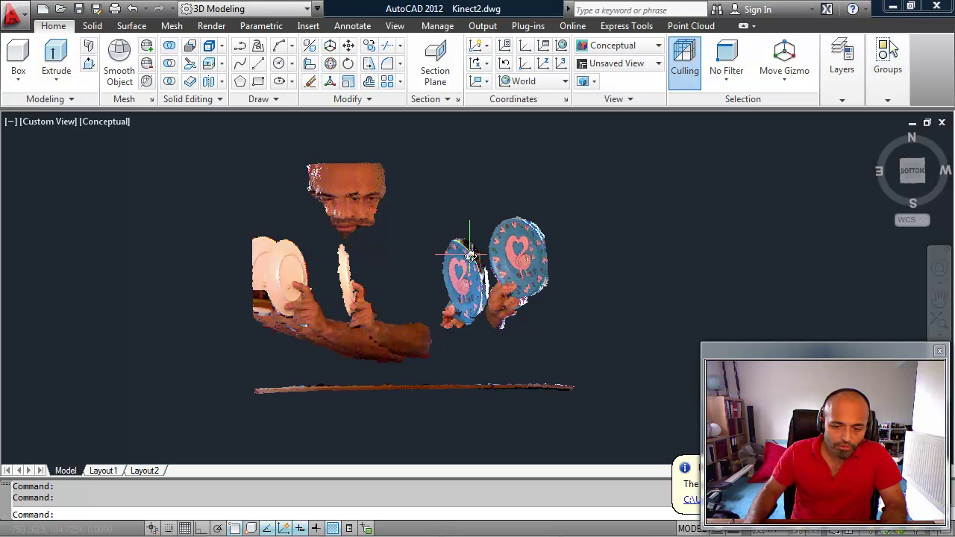
pyautogui.scroll(1, 470, 255)
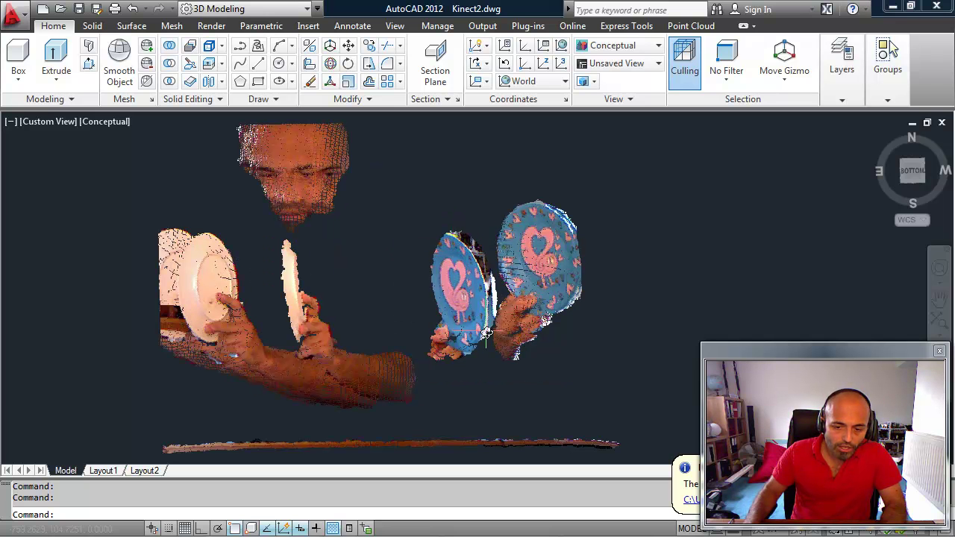
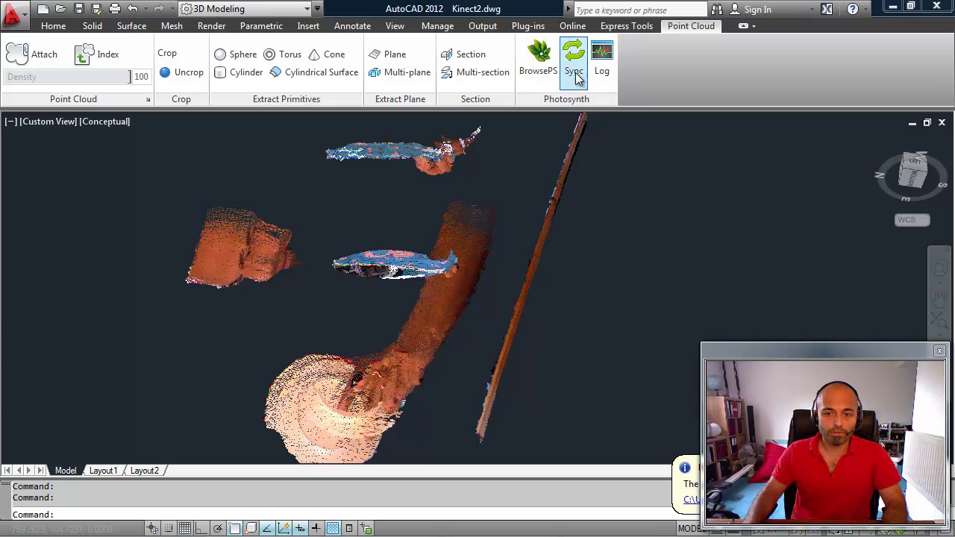
pyautogui.click(169, 57)
pyautogui.click(307, 128)
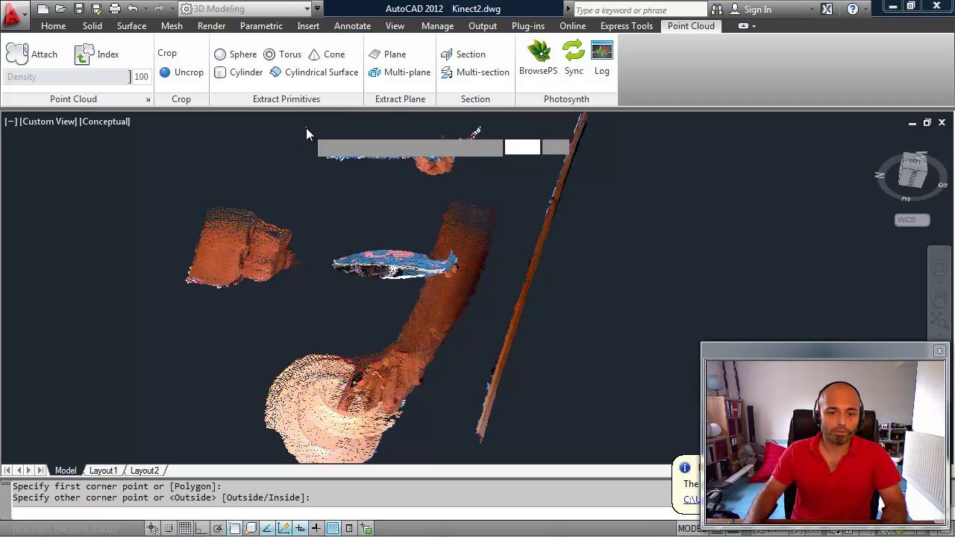
pyautogui.click(478, 168)
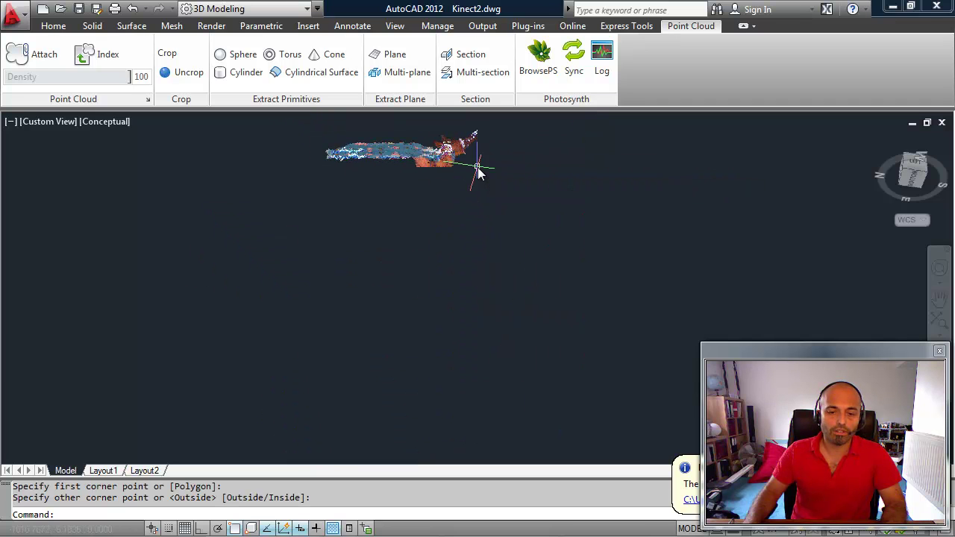
# Draw a three-point circle with 3PCIR through three points on the rim of the isolated blue plate.
pyautogui.keyDown('shift'); pyautogui.moveTo(408, 214); pyautogui.dragTo(446, 235, button='middle'); pyautogui.keyUp('shift')
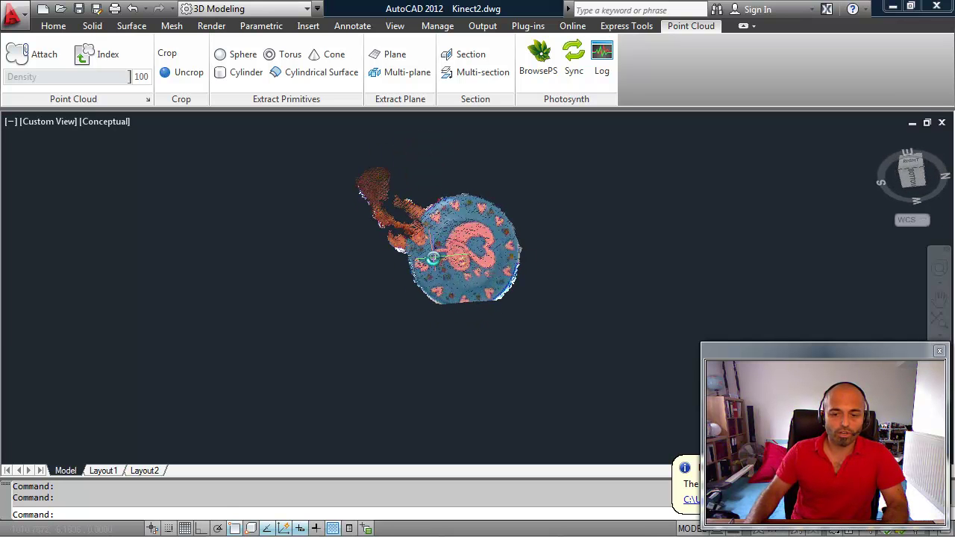
pyautogui.write('3P')
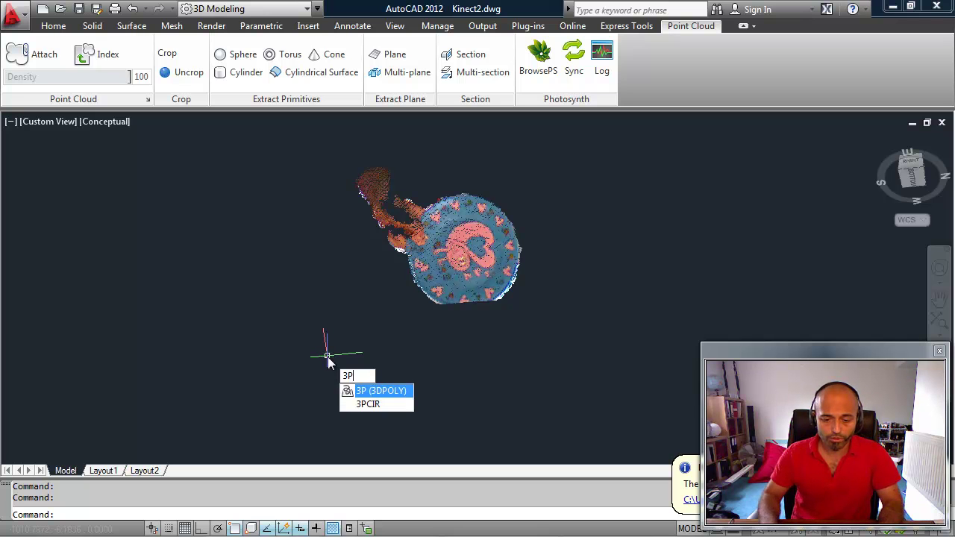
pyautogui.press('Down')
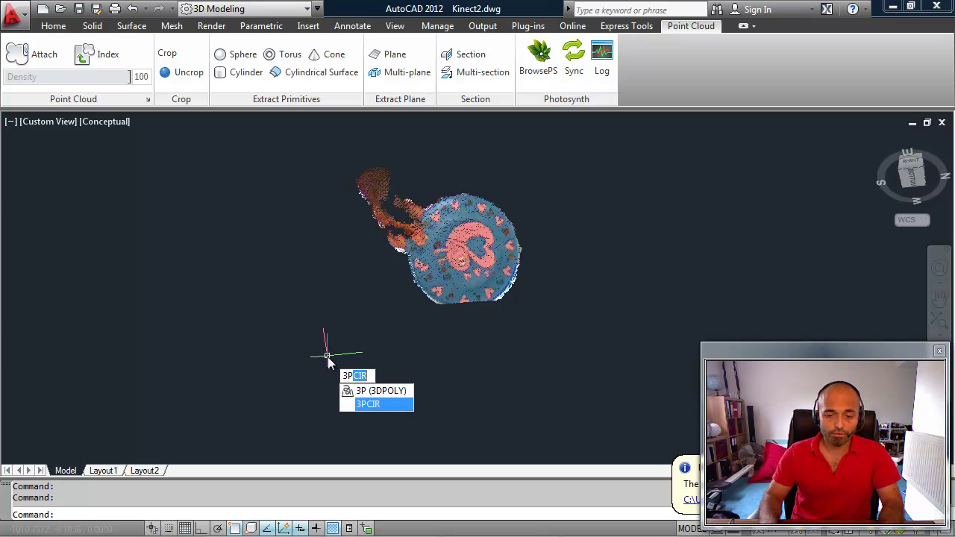
pyautogui.press('Return')
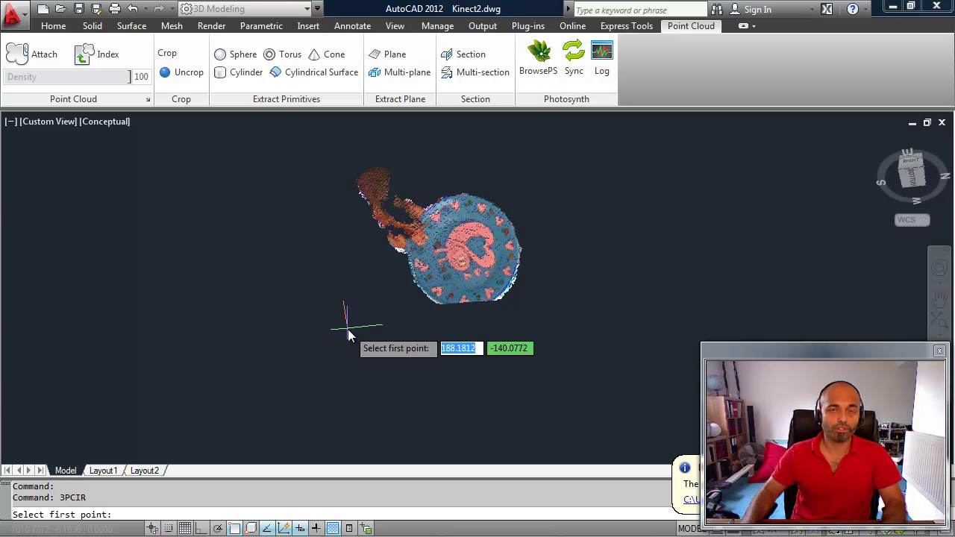
pyautogui.click(411, 280)
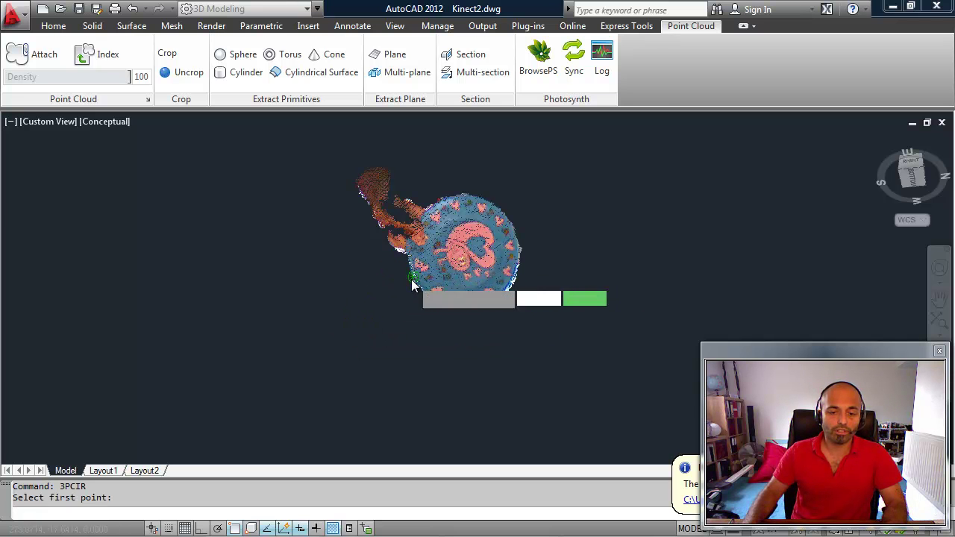
pyautogui.click(455, 200)
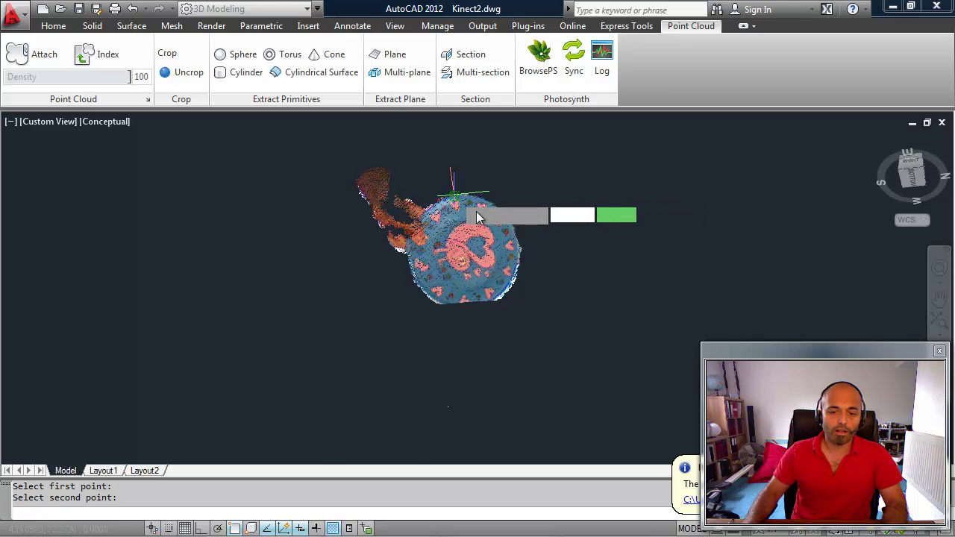
pyautogui.click(520, 273)
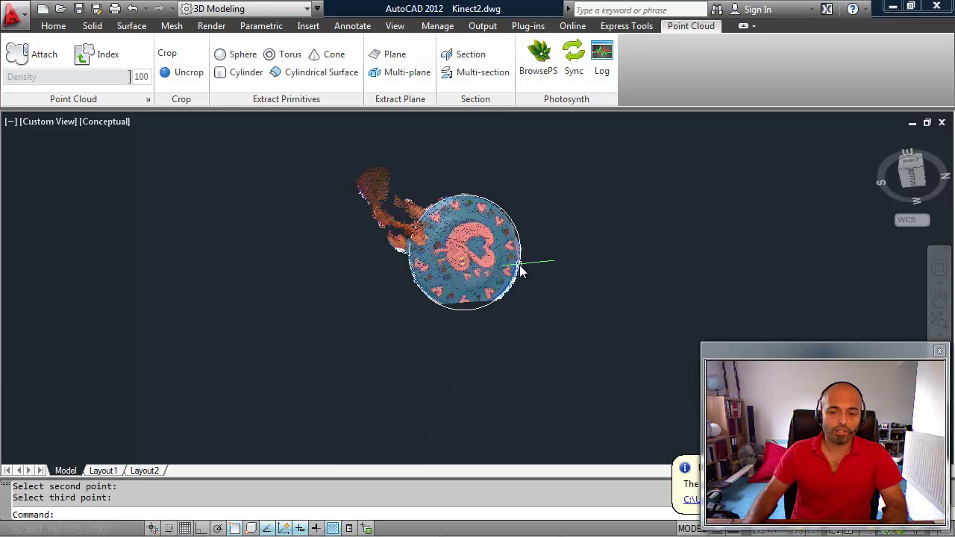
# Uncrop the point cloud to bring back all the captured points.
pyautogui.moveTo(440, 244)
pyautogui.keyDown('shift'); pyautogui.mouseDown(button='middle')
pyautogui.moveTo(321, 361)
pyautogui.moveTo(231, 373)
pyautogui.moveTo(482, 267)
pyautogui.moveTo(405, 271)
pyautogui.moveTo(423, 250)
pyautogui.mouseUp(button='middle'); pyautogui.keyUp('shift')
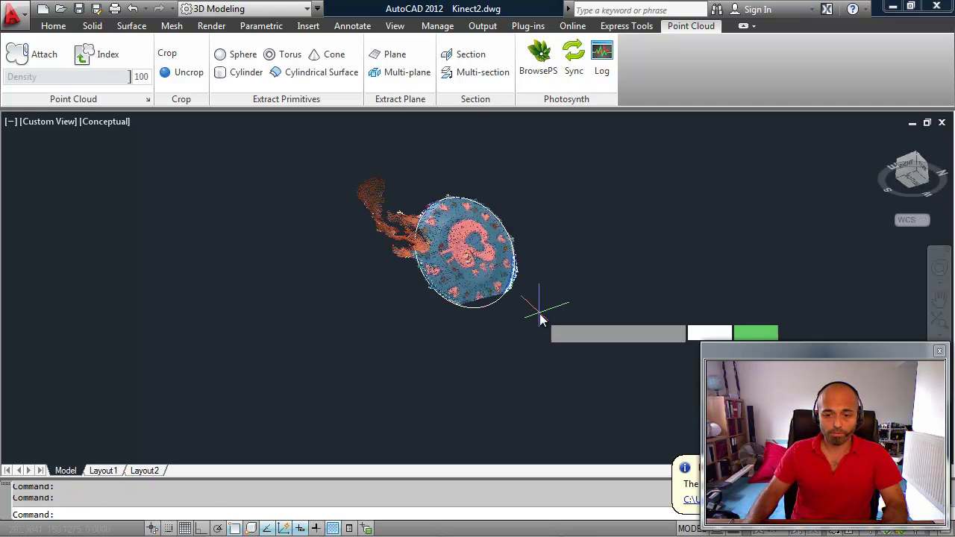
pyautogui.click(171, 73)
pyautogui.keyDown('shift'); pyautogui.moveTo(519, 348); pyautogui.dragTo(420, 275, button='middle'); pyautogui.keyUp('shift')
pyautogui.scroll(2, 435, 311)
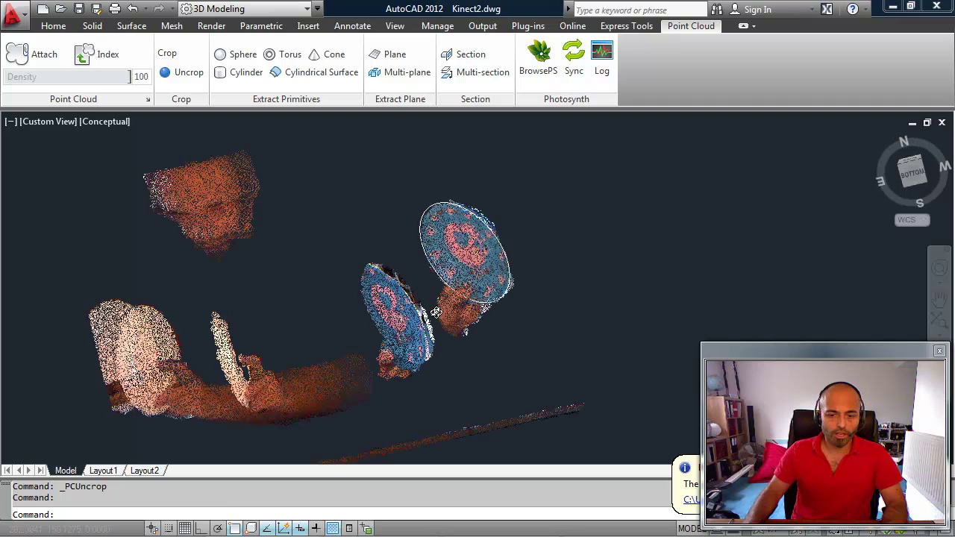
# Draw a second 3PCIR circle through three rim points of the neighbouring, angled blue plate.
pyautogui.scroll(2, 428, 323)
pyautogui.keyDown('shift'); pyautogui.moveTo(420, 334); pyautogui.dragTo(471, 329, button='middle'); pyautogui.keyUp('shift')
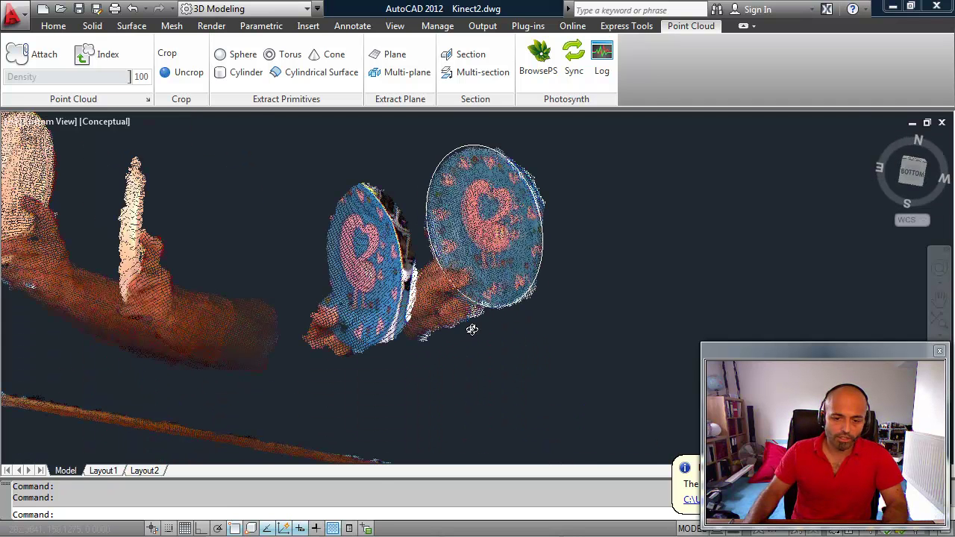
pyautogui.write('3pcir')
pyautogui.press('Return')
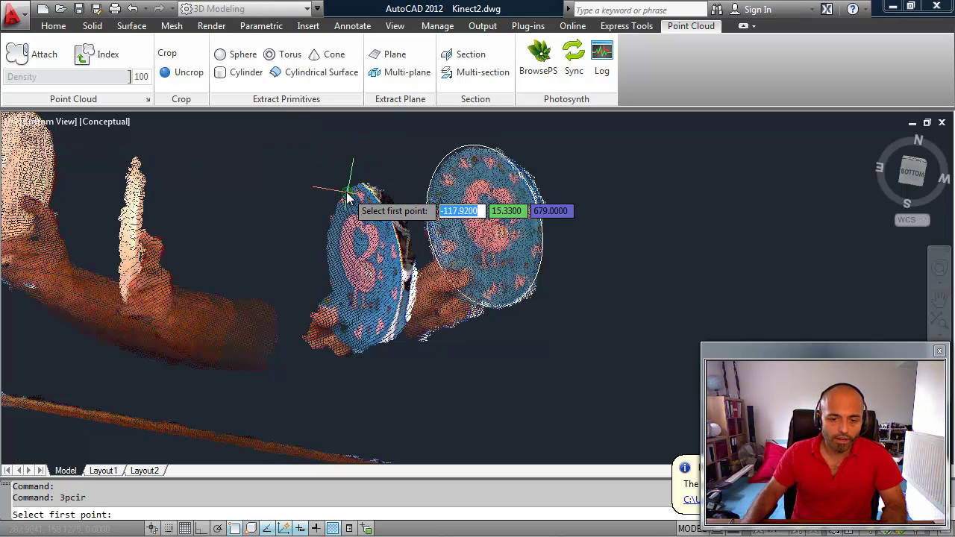
pyautogui.click(347, 198)
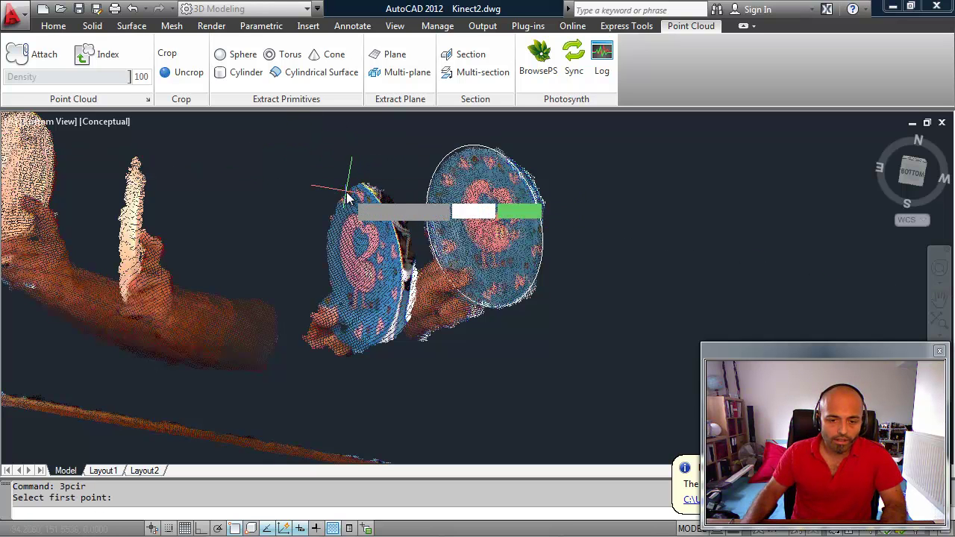
pyautogui.click(337, 277)
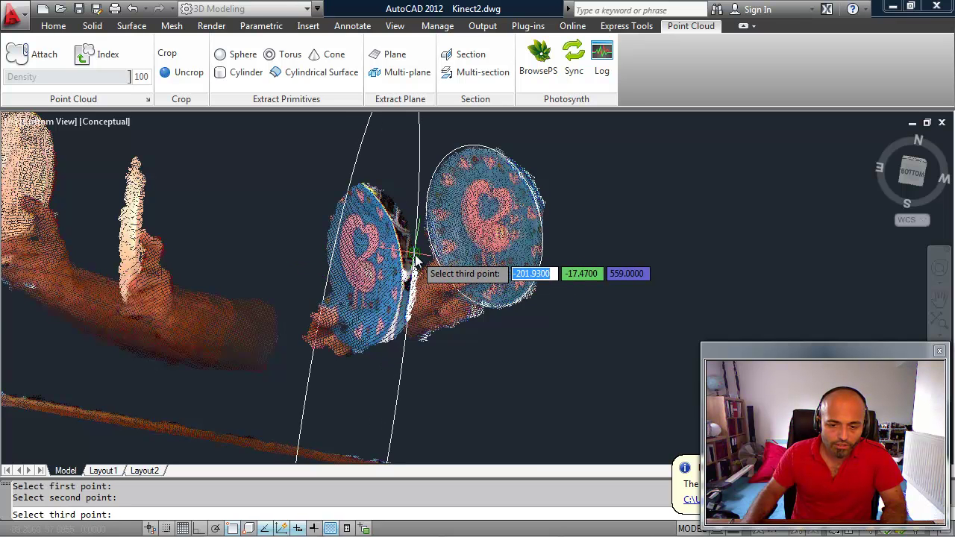
pyautogui.click(416, 259)
# Draw a three-point circle with 3PCIR through three points on the outer rim of the partly captured, edge-on cream plate.
pyautogui.keyDown('shift'); pyautogui.moveTo(238, 260); pyautogui.dragTo(420, 315, button='middle'); pyautogui.keyUp('shift')
pyautogui.keyDown('shift'); pyautogui.moveTo(371, 447); pyautogui.dragTo(387, 306, button='middle'); pyautogui.keyUp('shift')
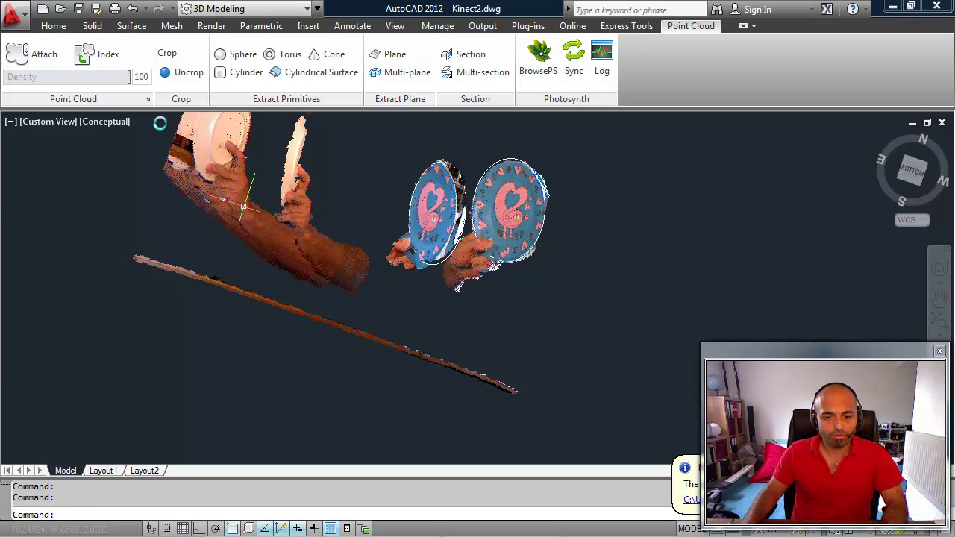
pyautogui.keyDown('shift'); pyautogui.moveTo(280, 163); pyautogui.dragTo(405, 217, button='middle'); pyautogui.keyUp('shift')
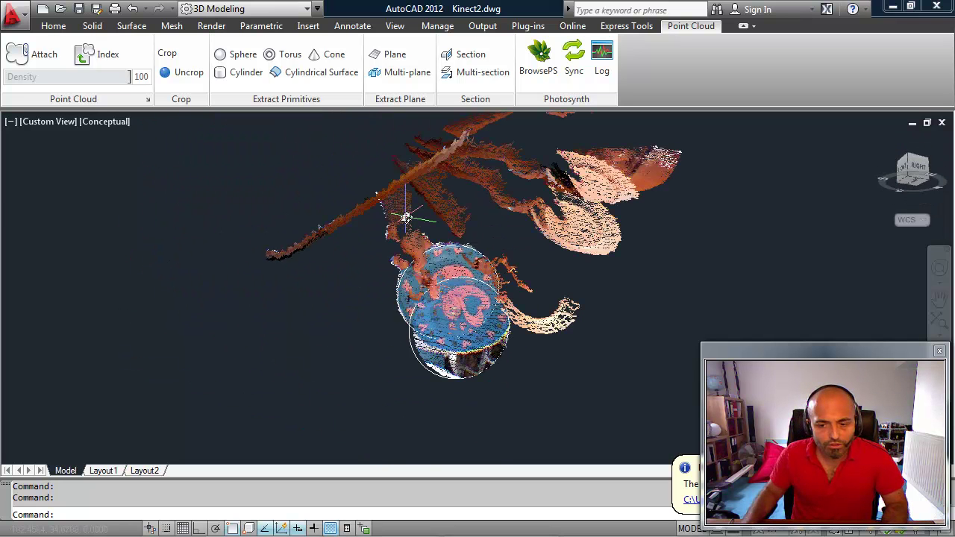
pyautogui.moveTo(512, 286); pyautogui.dragTo(329, 253, button='middle')
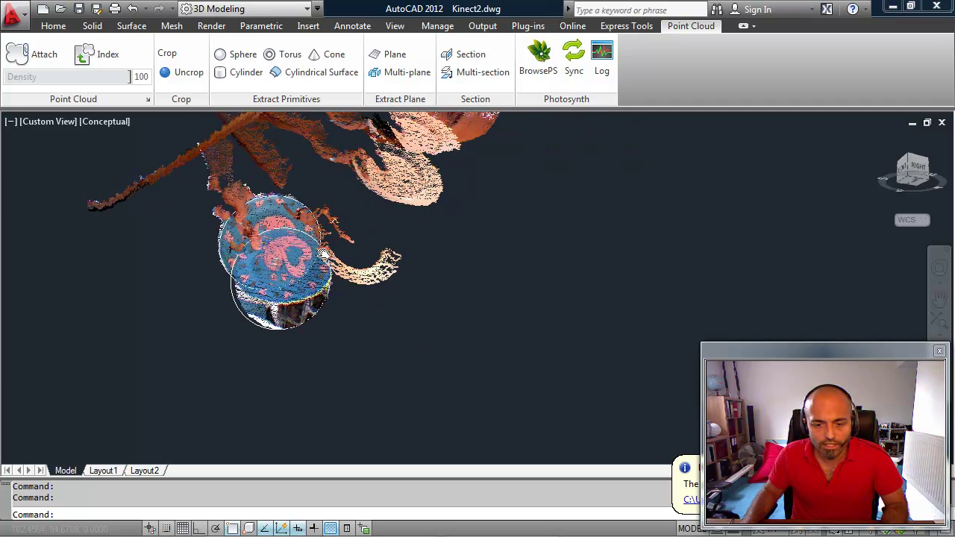
pyautogui.scroll(1, 329, 253)
pyautogui.scroll(1, 328, 252)
pyautogui.write('3pcir')
pyautogui.press('Return')
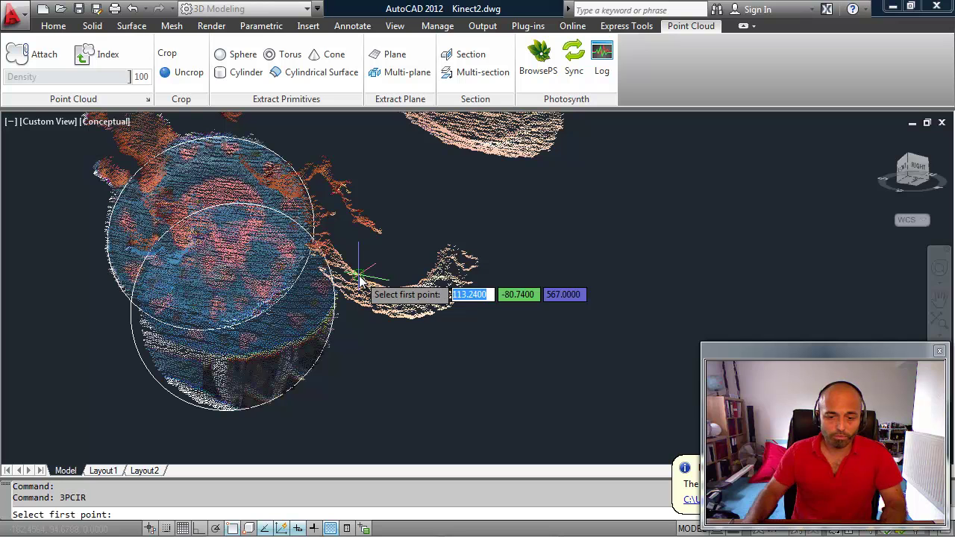
pyautogui.click(354, 306)
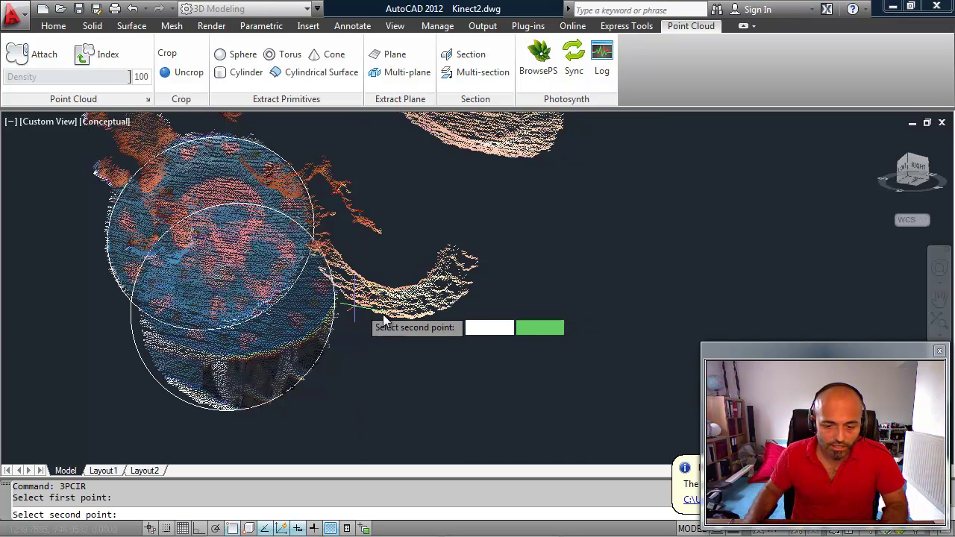
pyautogui.click(418, 321)
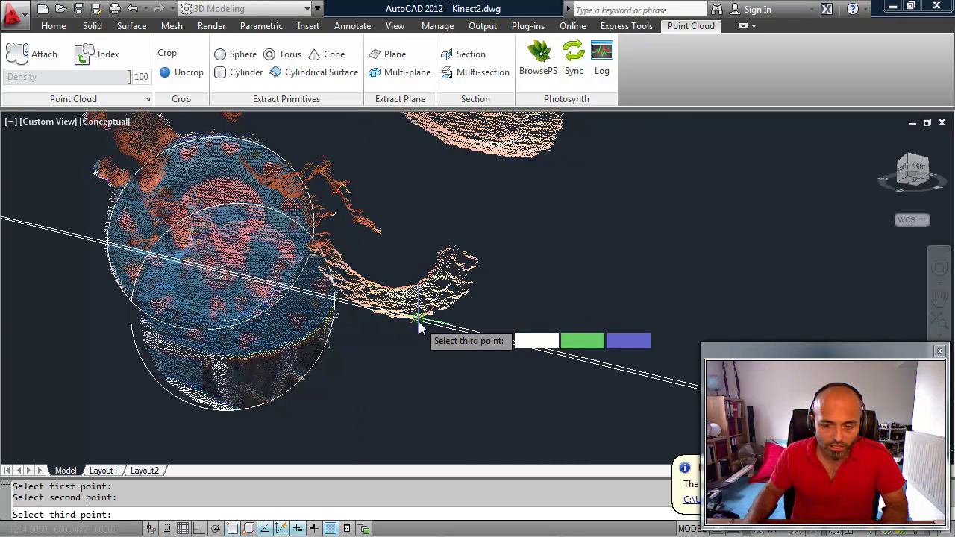
pyautogui.click(464, 293)
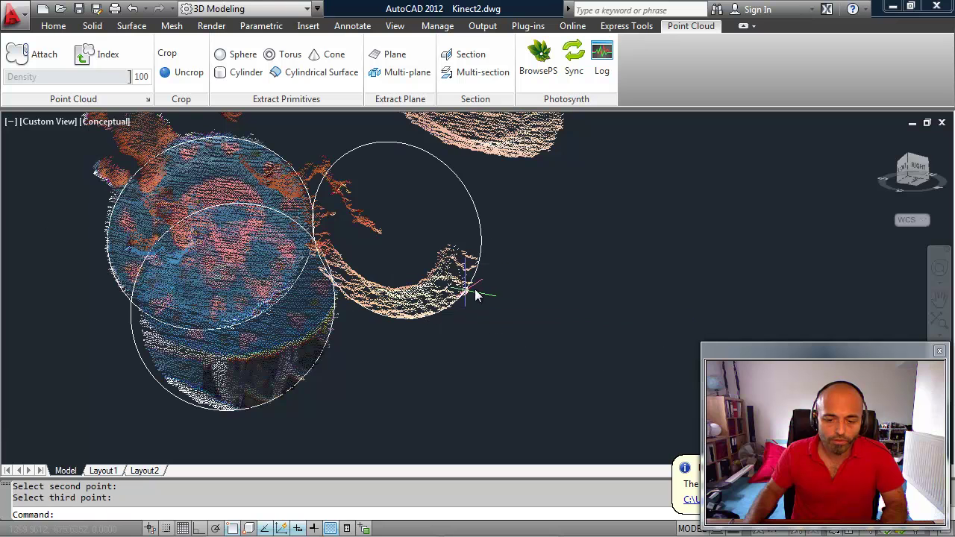
# Draw another 3PCIR circle through three rim points of the next cream plate, the middle one of the three.
pyautogui.keyDown('shift'); pyautogui.moveTo(504, 239); pyautogui.dragTo(485, 269, button='middle'); pyautogui.keyUp('shift')
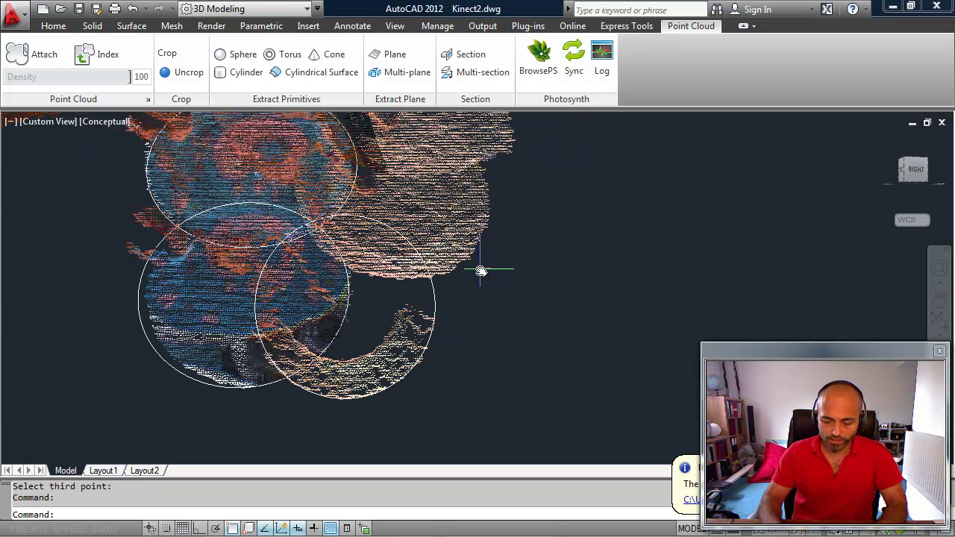
pyautogui.write('3pcir')
pyautogui.press('Return')
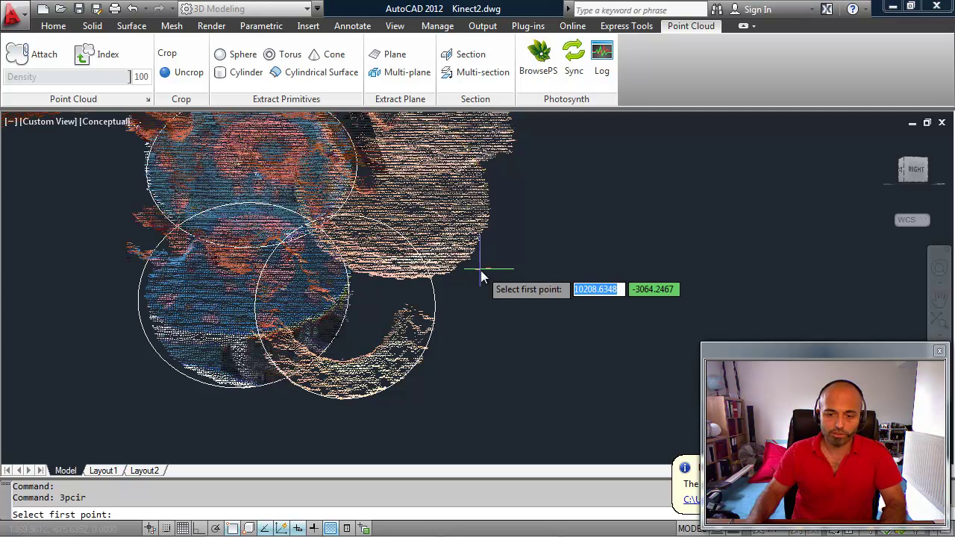
pyautogui.click(452, 277)
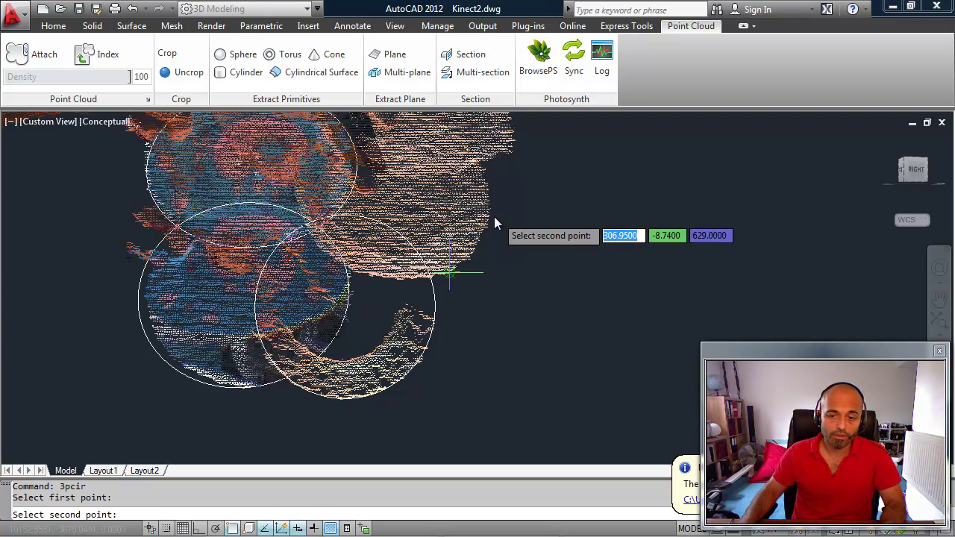
pyautogui.click(486, 228)
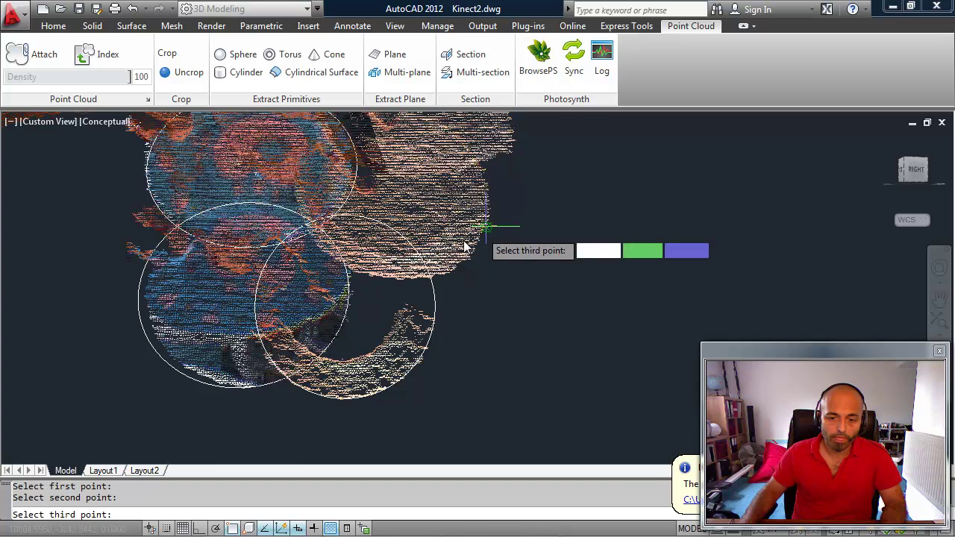
pyautogui.click(360, 280)
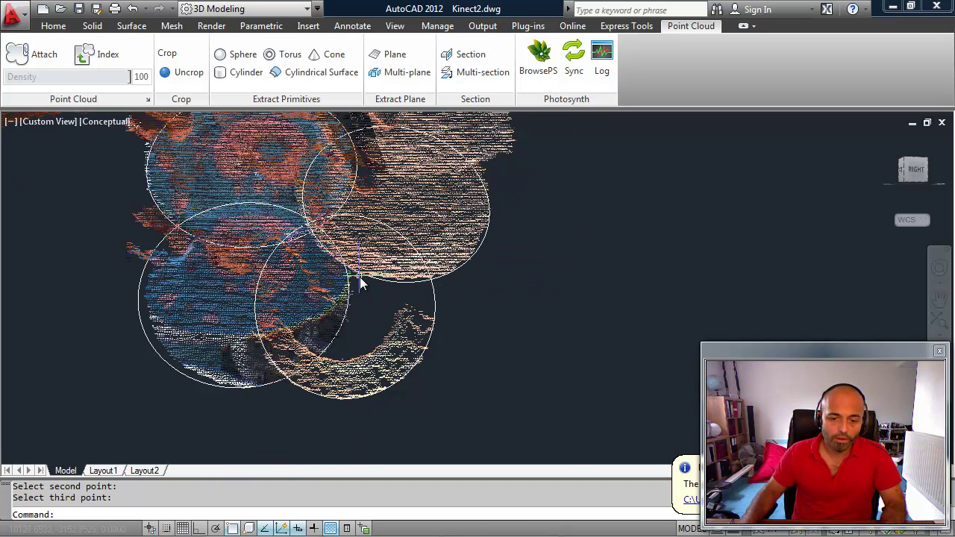
# Draw a fifth 3PCIR circle through three points on the outer rim of the last, farthest cream plate.
pyautogui.scroll(-2, 451, 283)
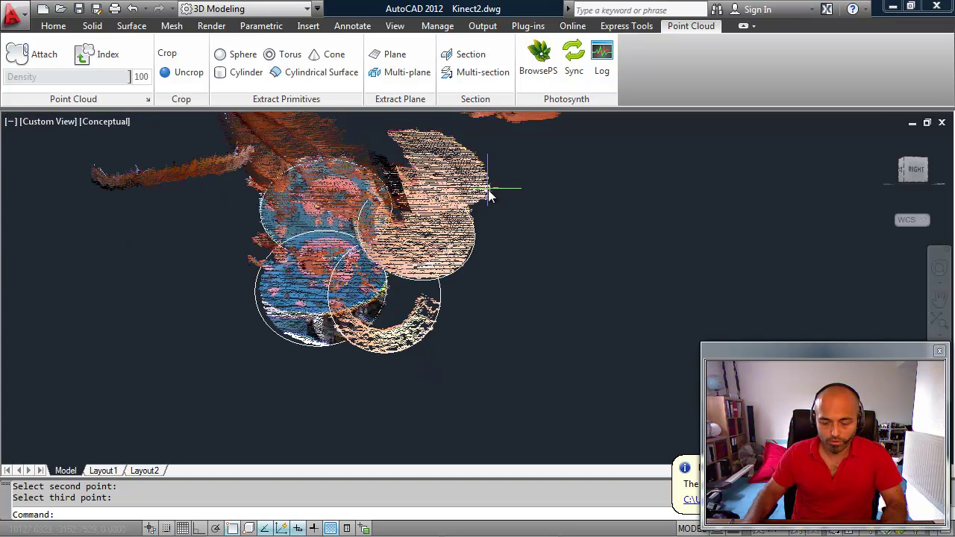
pyautogui.write('spcir')
pyautogui.press('Return')
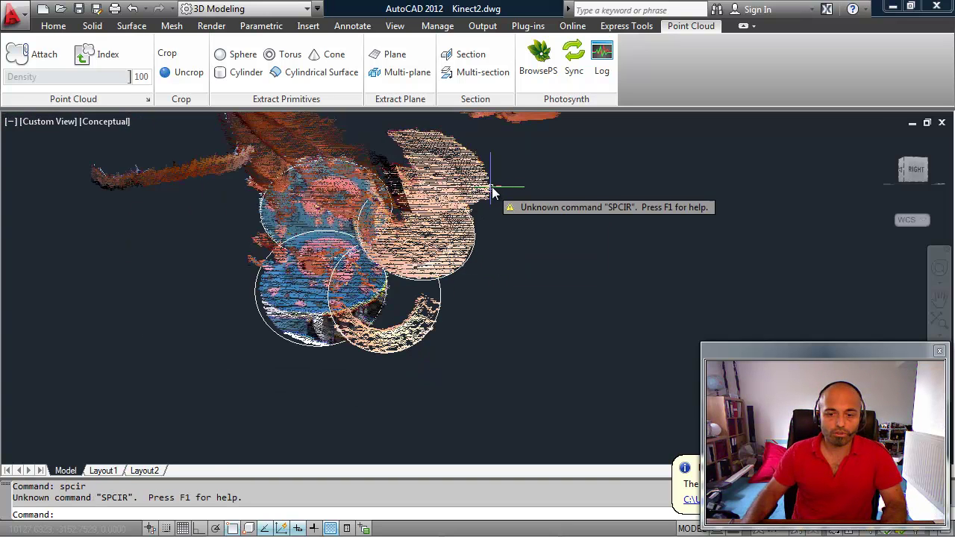
pyautogui.press('Escape')
pyautogui.write('3pcir')
pyautogui.press('Return')
pyautogui.click(491, 188)
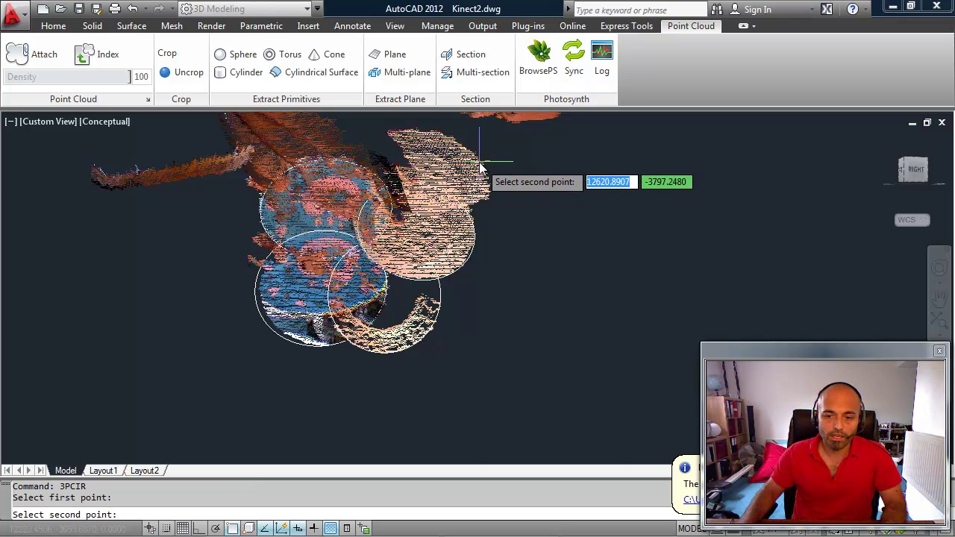
pyautogui.click(478, 161)
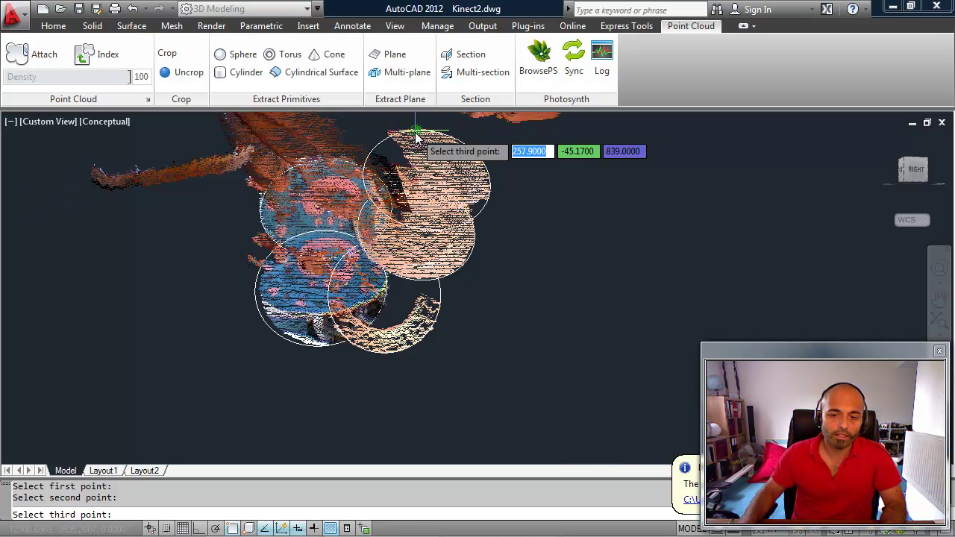
pyautogui.click(446, 141)
# Enable the Center object snap mode in the drafting settings.
pyautogui.keyDown('shift'); pyautogui.moveTo(464, 170); pyautogui.dragTo(303, 303, button='middle'); pyautogui.keyUp('shift')
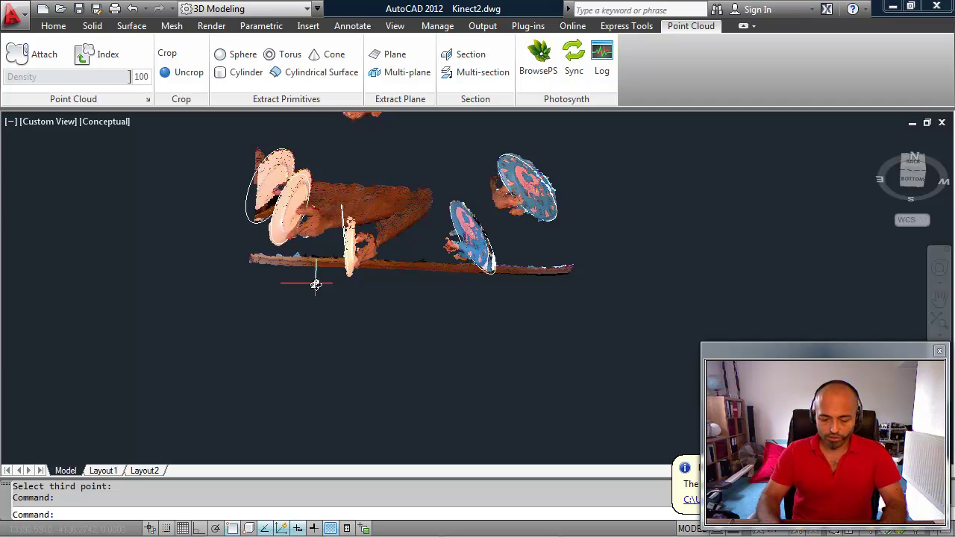
pyautogui.write('osnap')
pyautogui.press('Return')
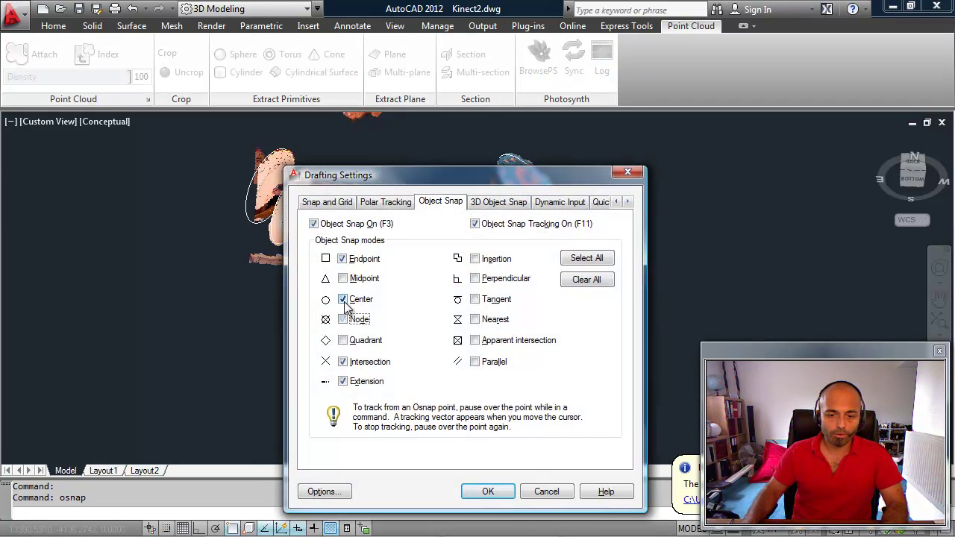
pyautogui.click(487, 491)
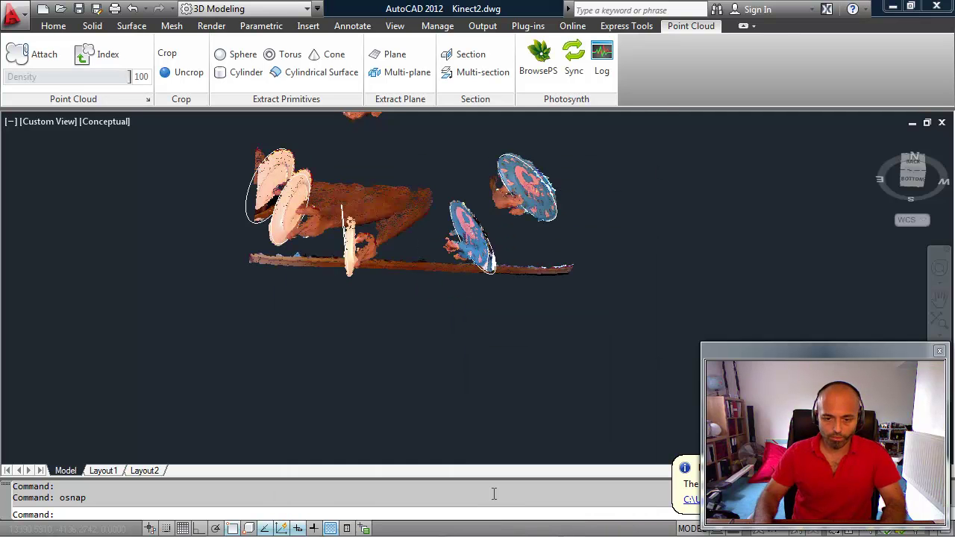
# Draw a fit spline through the centres of the five plate circles, starting at the outermost blue plate and ending at the farthest cream plate.
pyautogui.write('spli')
pyautogui.press('Return')
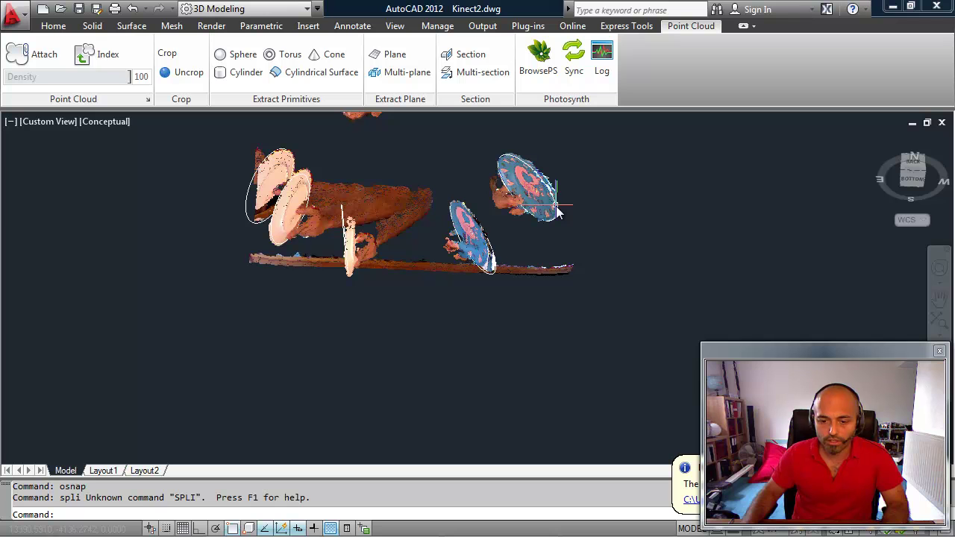
pyautogui.write('spl')
pyautogui.press('Return')
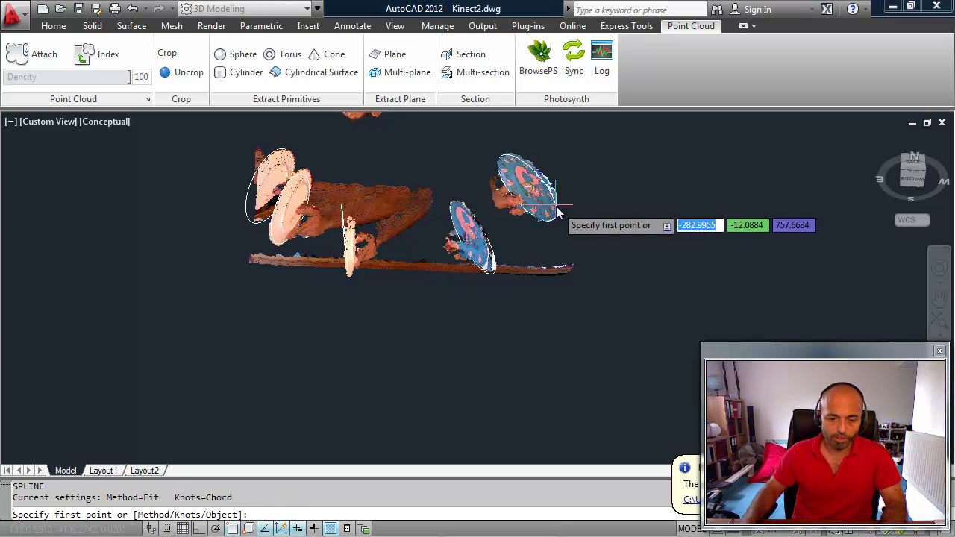
pyautogui.click(556, 213)
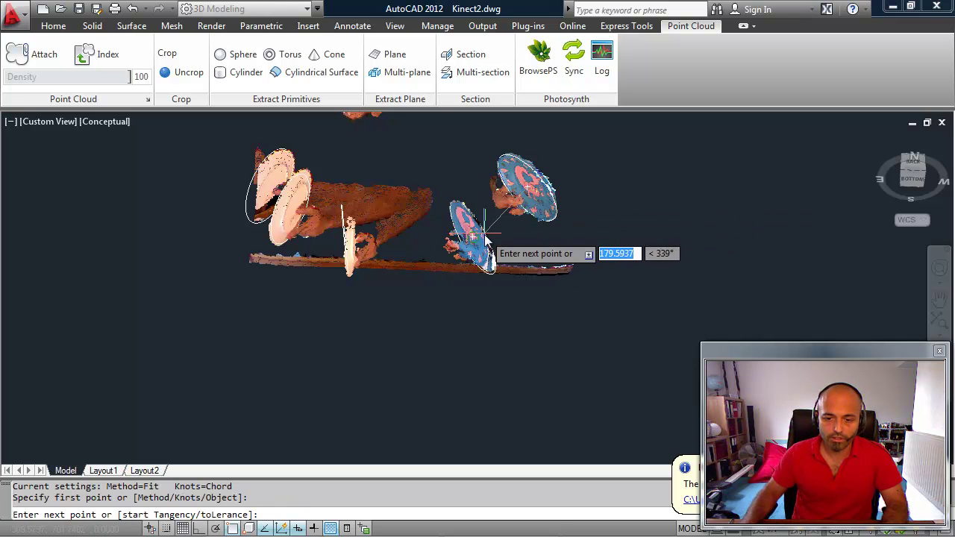
pyautogui.click(489, 260)
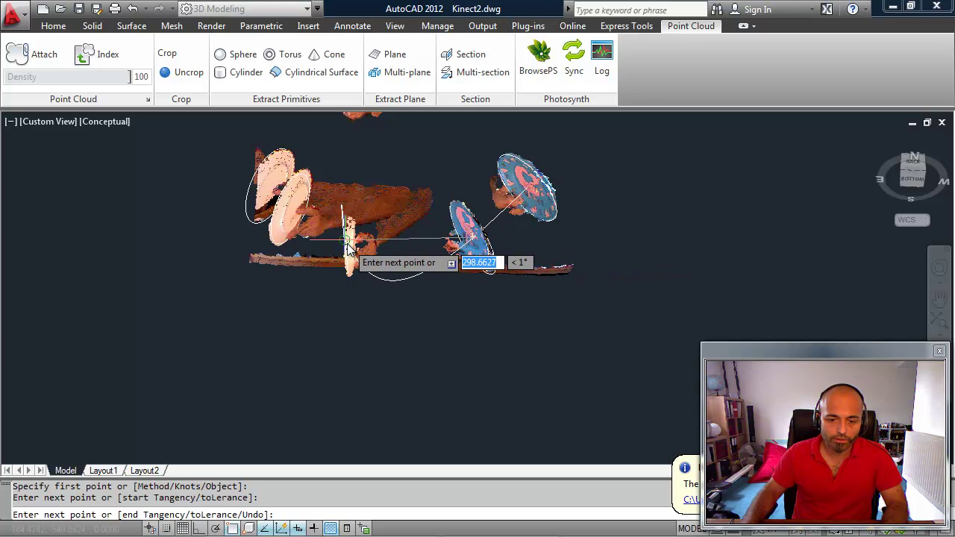
pyautogui.click(347, 248)
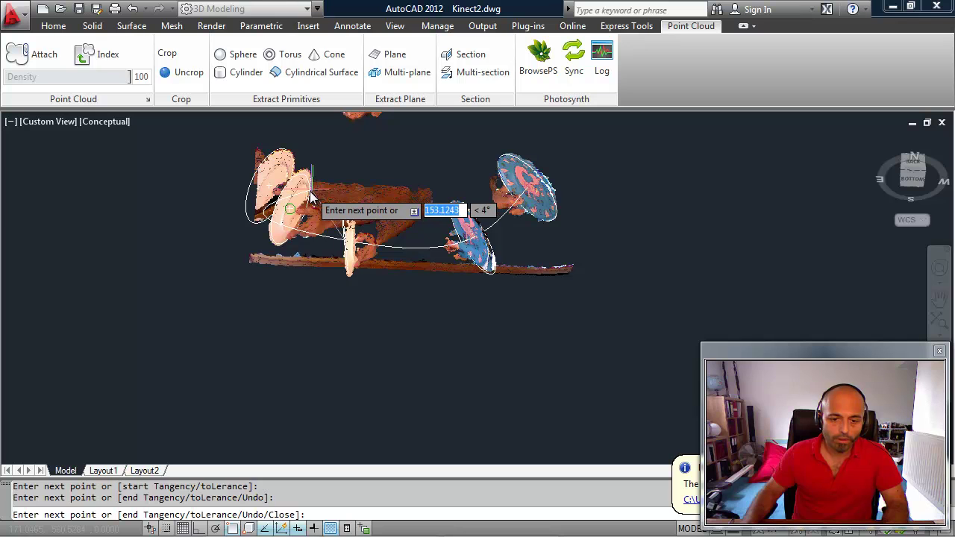
pyautogui.click(312, 196)
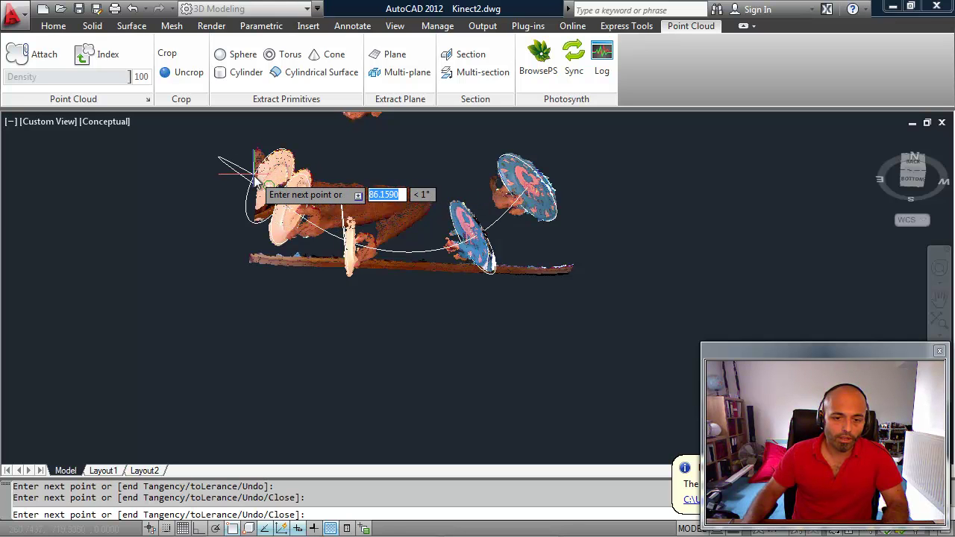
pyautogui.press('Return')
pyautogui.press('Return')
# Sweep the circle on the outermost blue plate along the spline to form a solid.
pyautogui.keyDown('shift'); pyautogui.moveTo(322, 185); pyautogui.dragTo(332, 220, button='middle'); pyautogui.keyUp('shift')
pyautogui.keyDown('shift'); pyautogui.moveTo(333, 200); pyautogui.dragTo(358, 246, button='middle'); pyautogui.keyUp('shift')
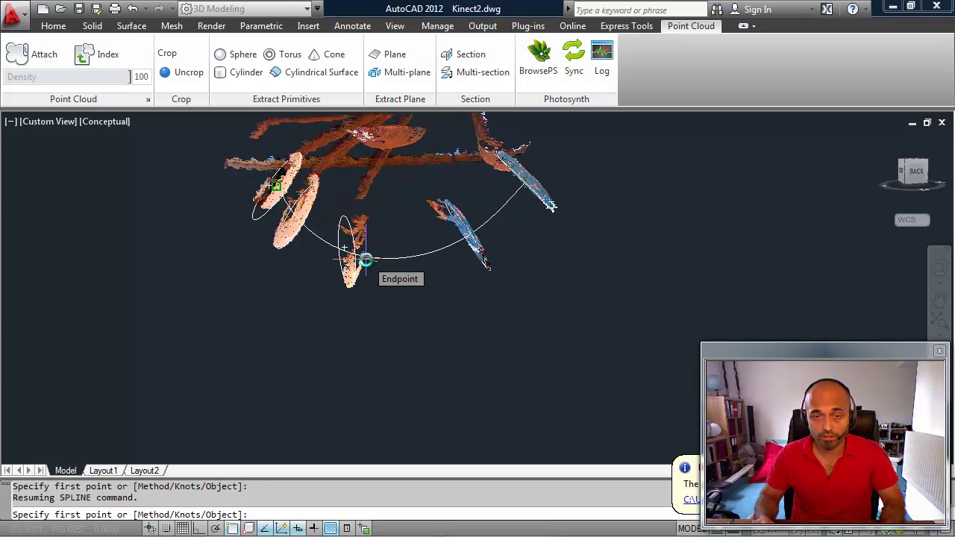
pyautogui.click(59, 25)
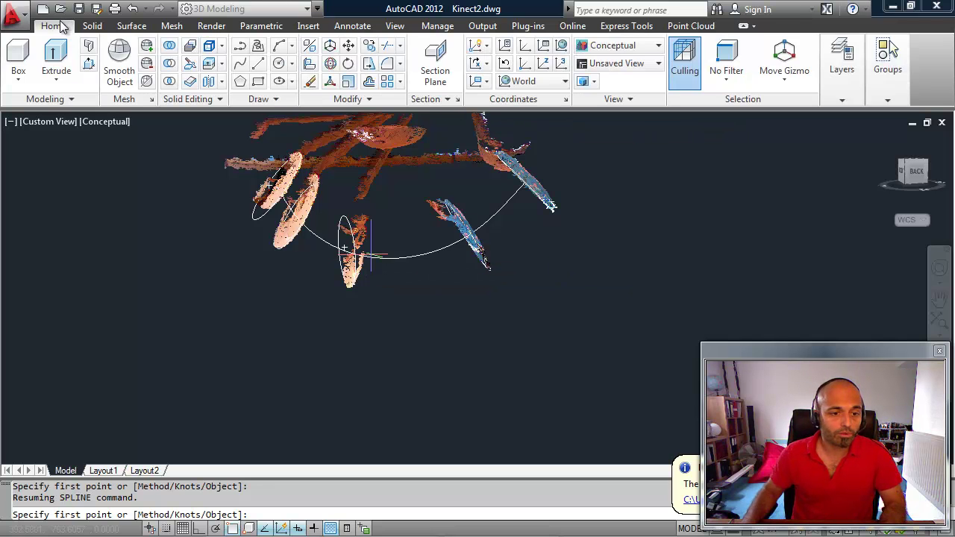
pyautogui.click(56, 80)
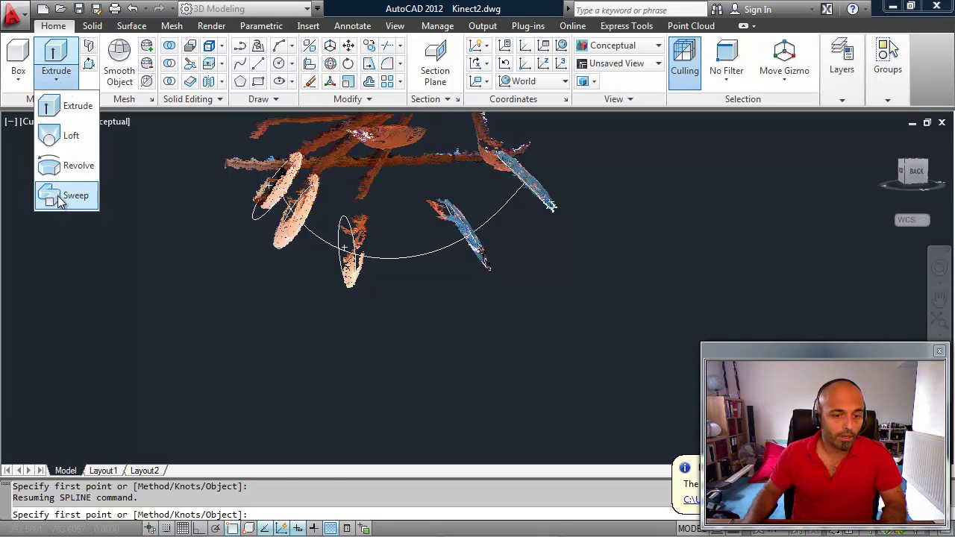
pyautogui.click(66, 196)
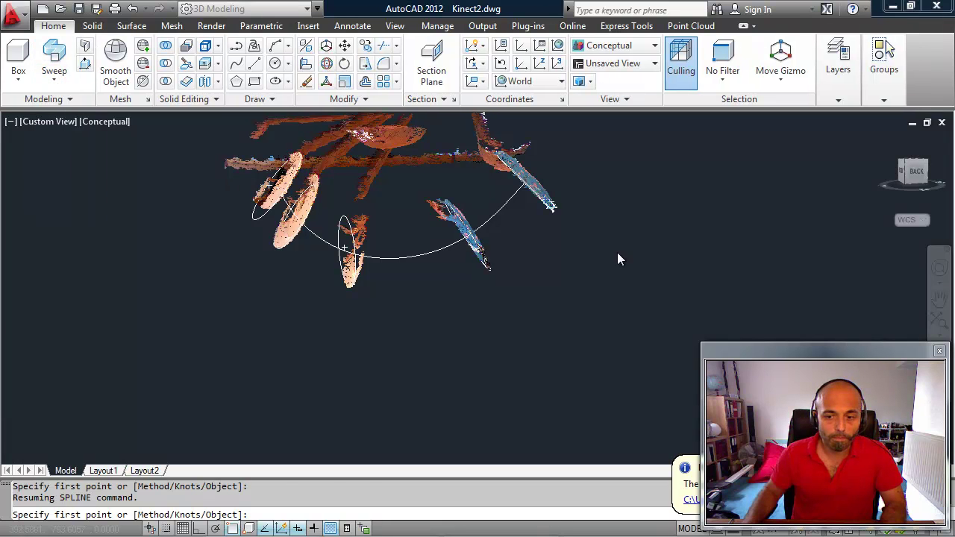
pyautogui.click(526, 191)
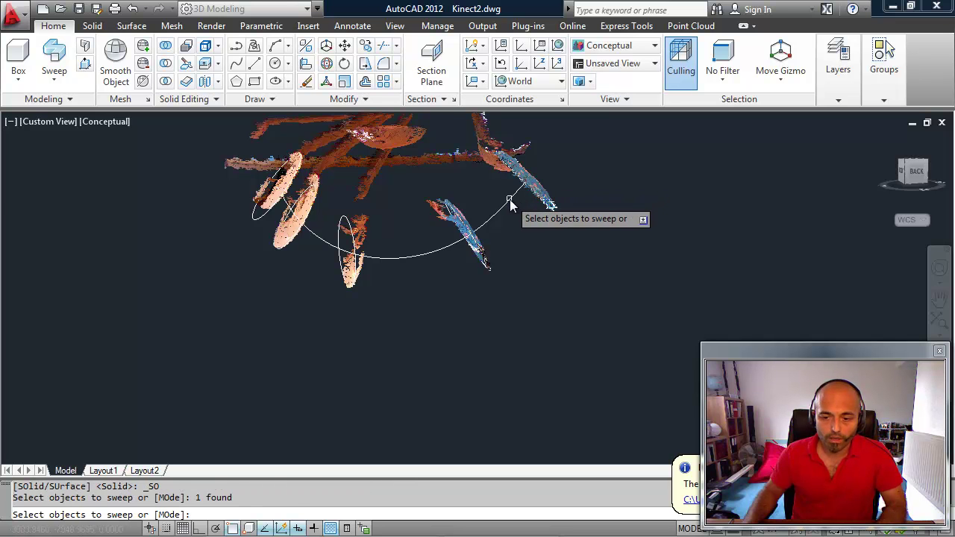
pyautogui.press('Return')
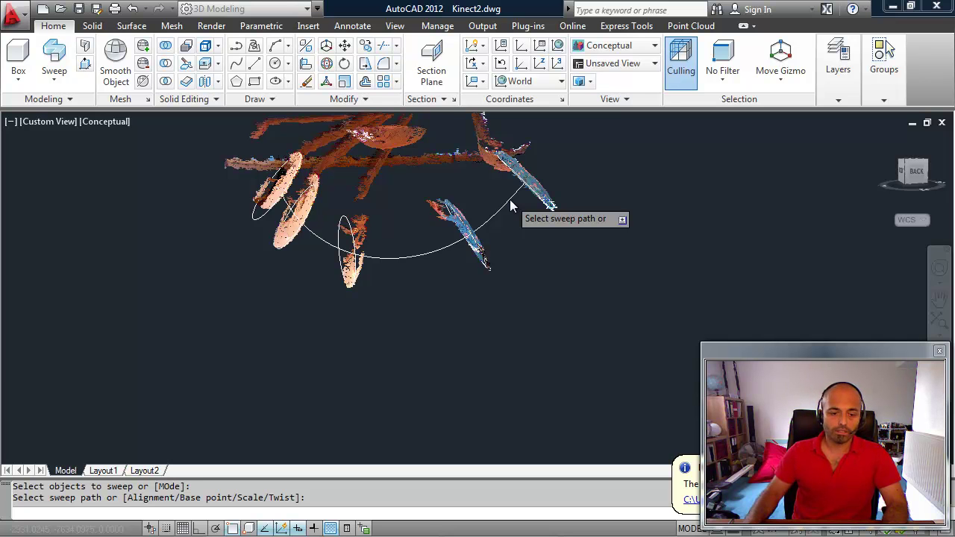
pyautogui.click(509, 199)
# Set the swept solid's transparency to 60 in its properties and close the Properties palette.
pyautogui.keyDown('shift'); pyautogui.moveTo(482, 330); pyautogui.dragTo(440, 170, button='middle'); pyautogui.keyUp('shift')
pyautogui.moveTo(432, 222); pyautogui.dragTo(425, 241, button='middle')
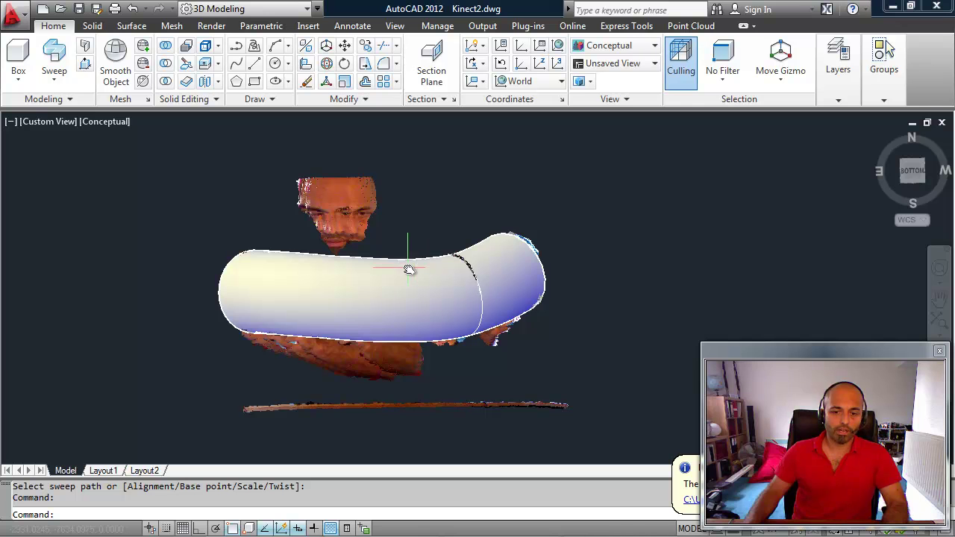
pyautogui.write('prop')
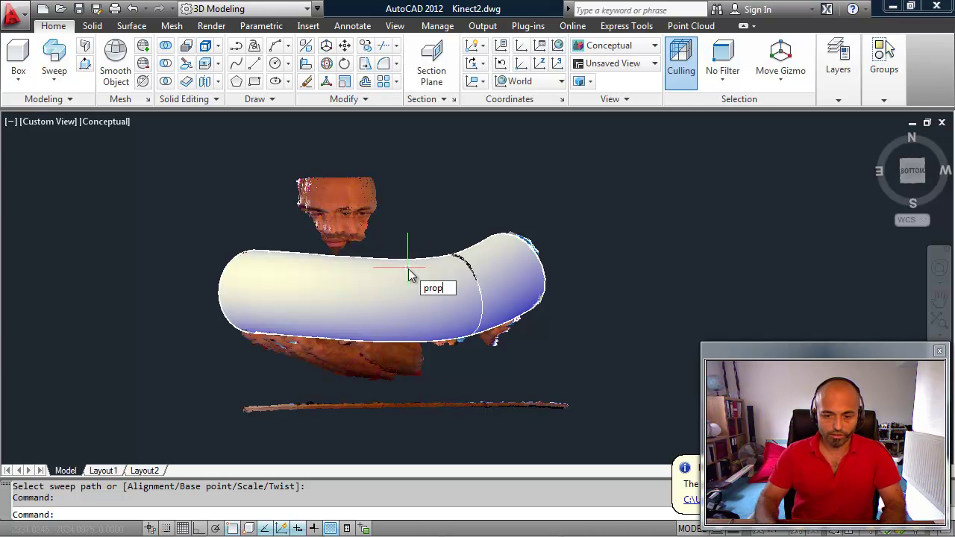
pyautogui.press('Return')
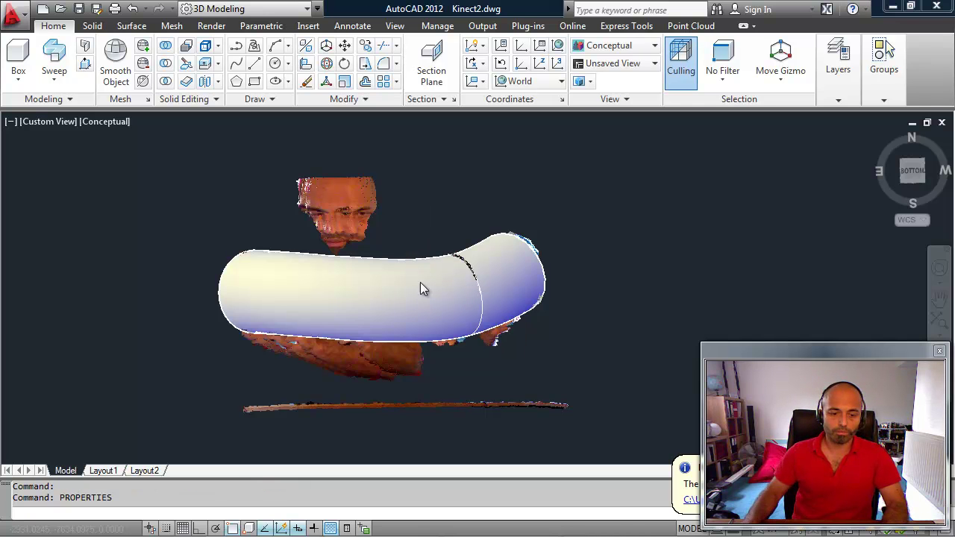
pyautogui.click(529, 311)
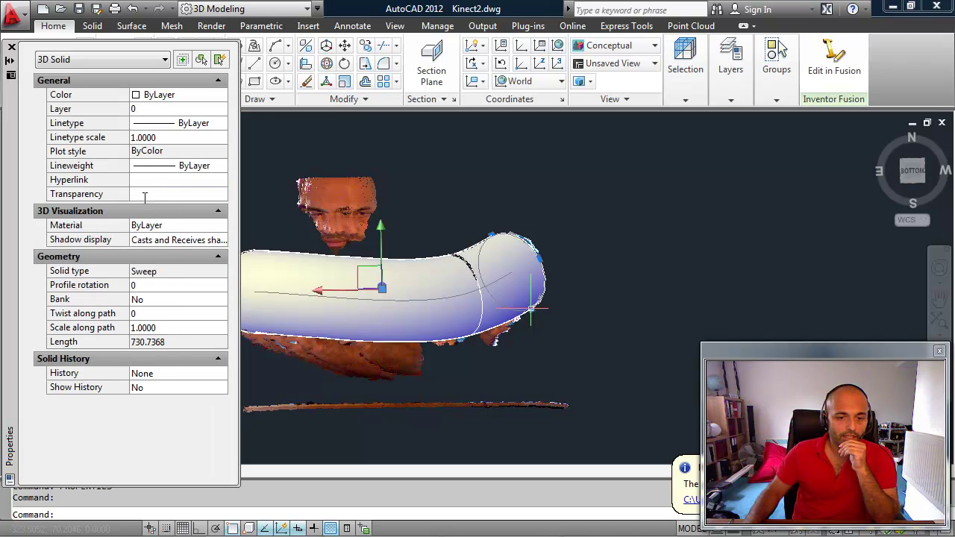
pyautogui.click(144, 194)
pyautogui.write('60')
pyautogui.press('Return')
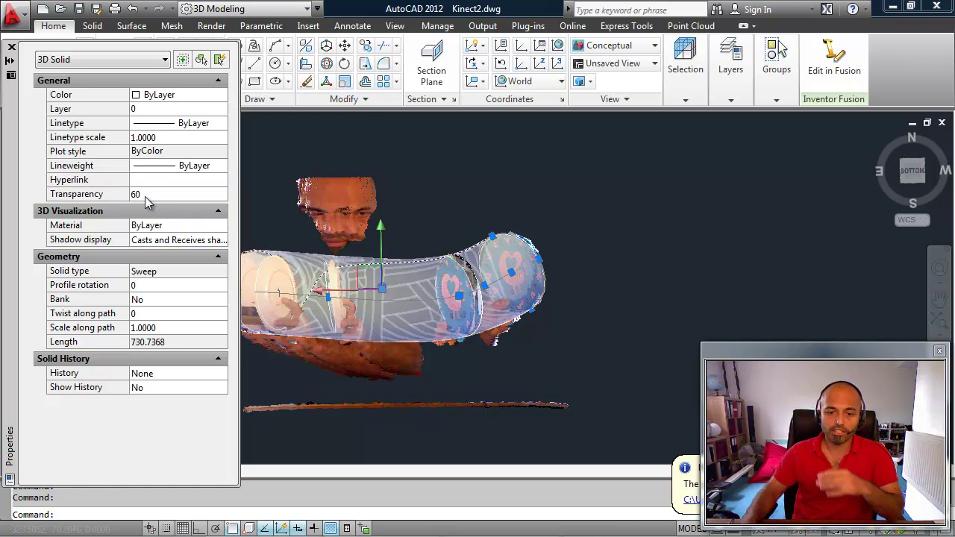
pyautogui.keyDown('shift'); pyautogui.moveTo(392, 274); pyautogui.dragTo(431, 319, button='middle'); pyautogui.keyUp('shift')
pyautogui.click(12, 49)
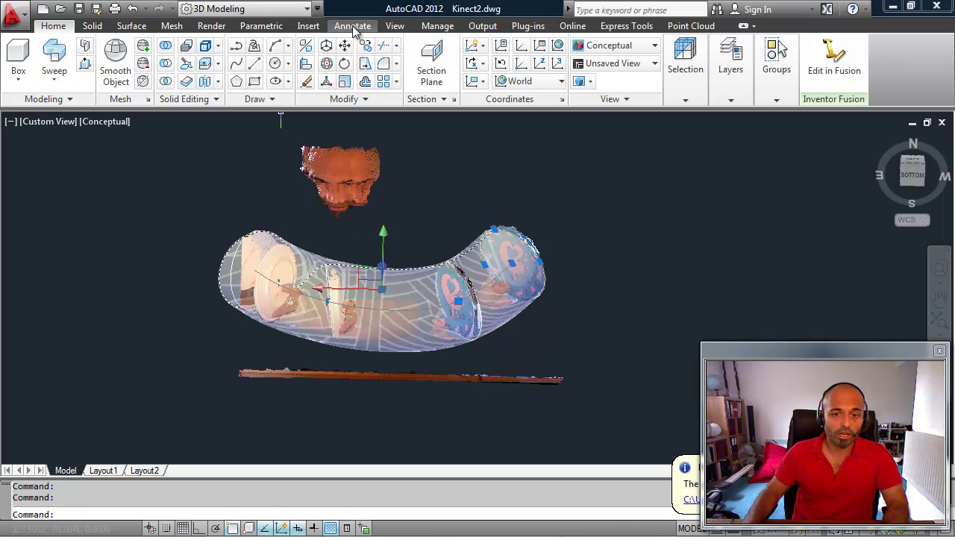
# Change the viewport's visual style to Realistic and view the transparent sweep from below.
pyautogui.click(395, 26)
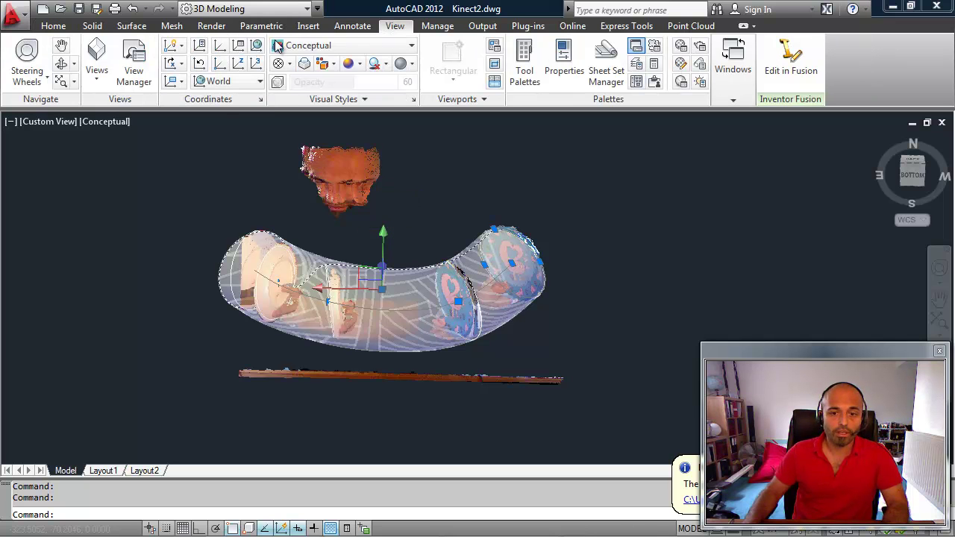
pyautogui.click(348, 50)
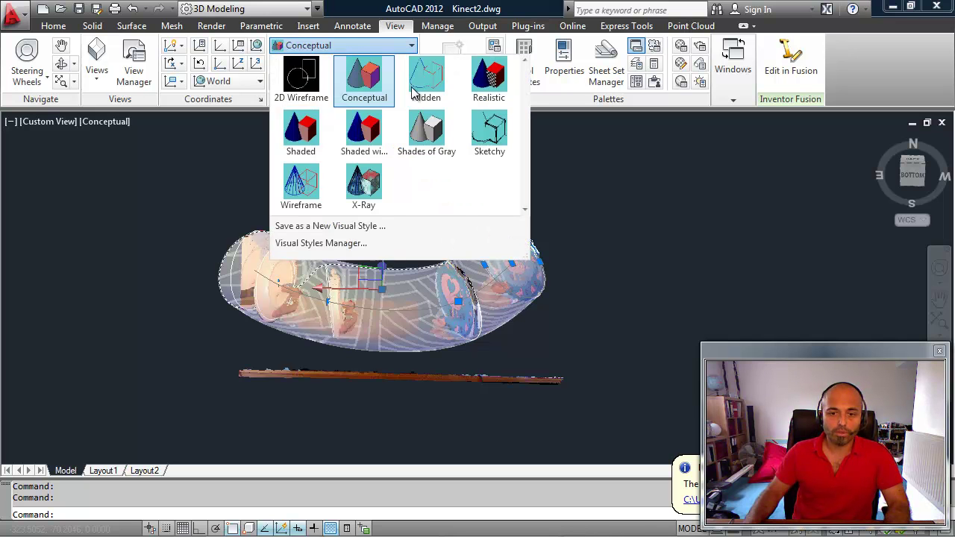
pyautogui.click(486, 81)
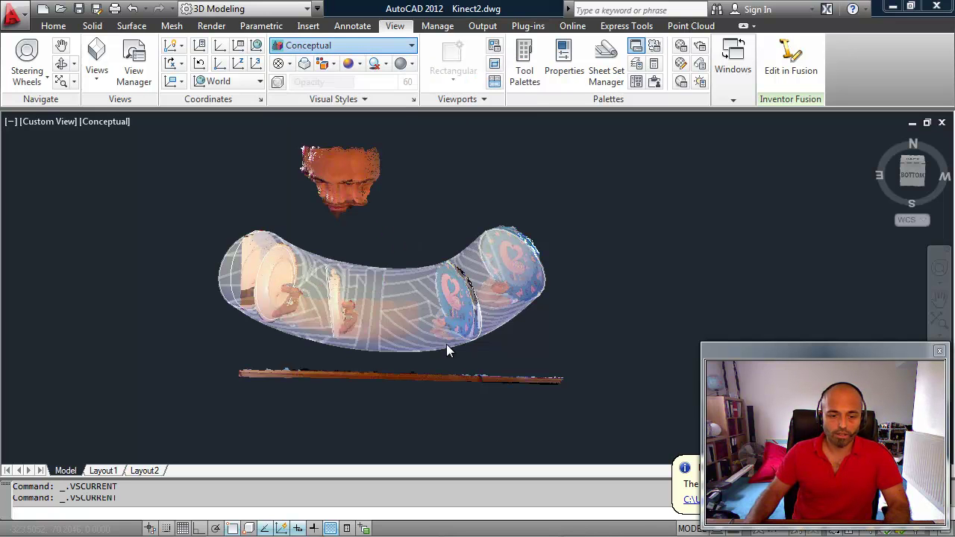
pyautogui.keyDown('shift'); pyautogui.moveTo(443, 310); pyautogui.dragTo(426, 241, button='middle'); pyautogui.keyUp('shift')
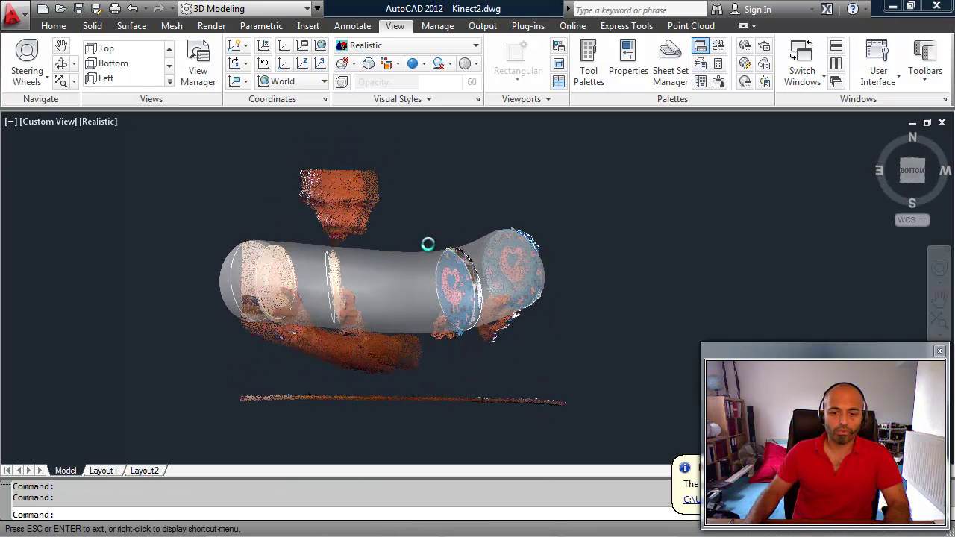